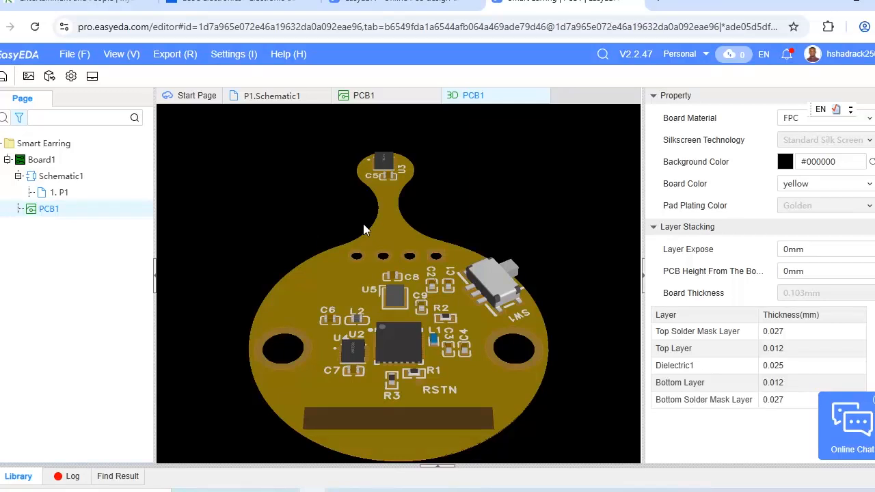
Open the P1 schematic and examine the CC2340R52E0RGER microcontroller U2 and its surrounding circuit.
left_click(272, 98)
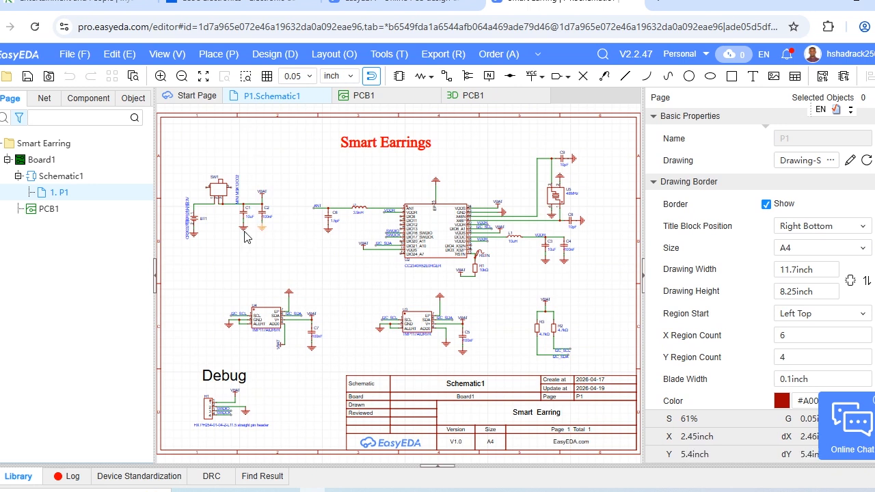
scroll(311, 205, "up", 3)
scroll(314, 209, "down", 4)
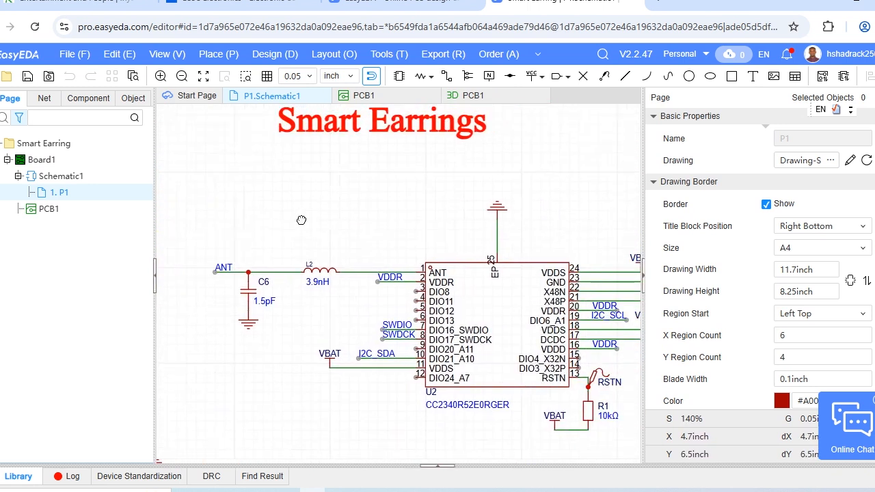
scroll(324, 217, "up", 2)
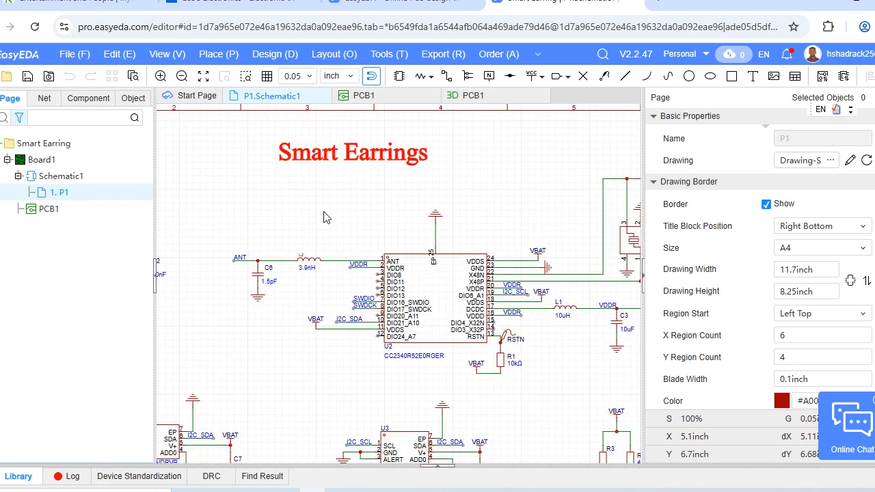
right_click_drag(447, 302, 410, 247)
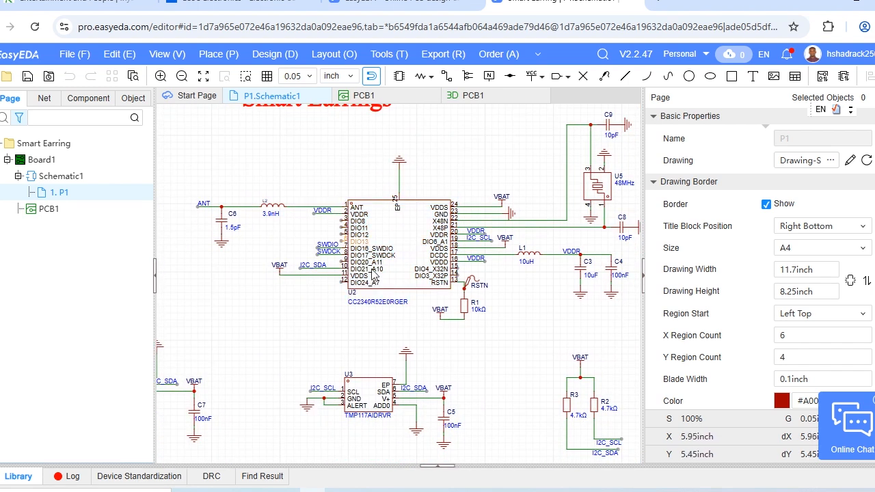
scroll(350, 277, "up", 2)
scroll(370, 299, "up", 2)
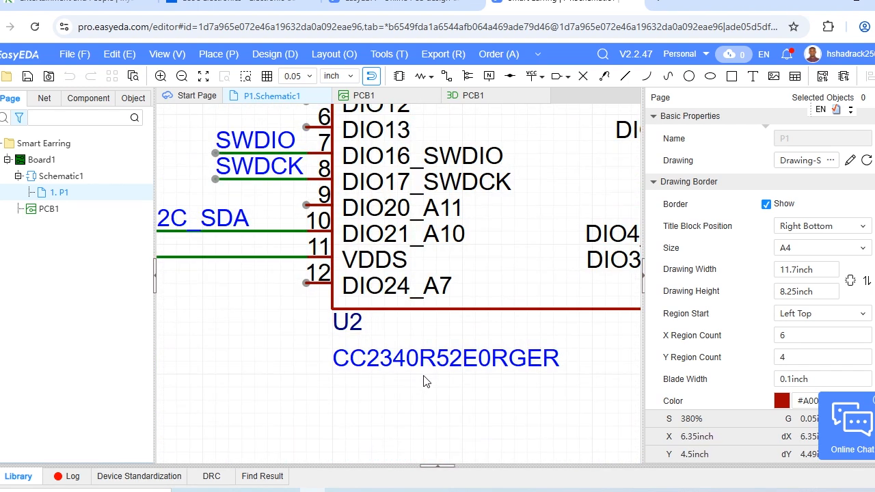
scroll(423, 381, "down", 3)
scroll(412, 394, "up", 2)
right_click_drag(387, 273, 387, 272)
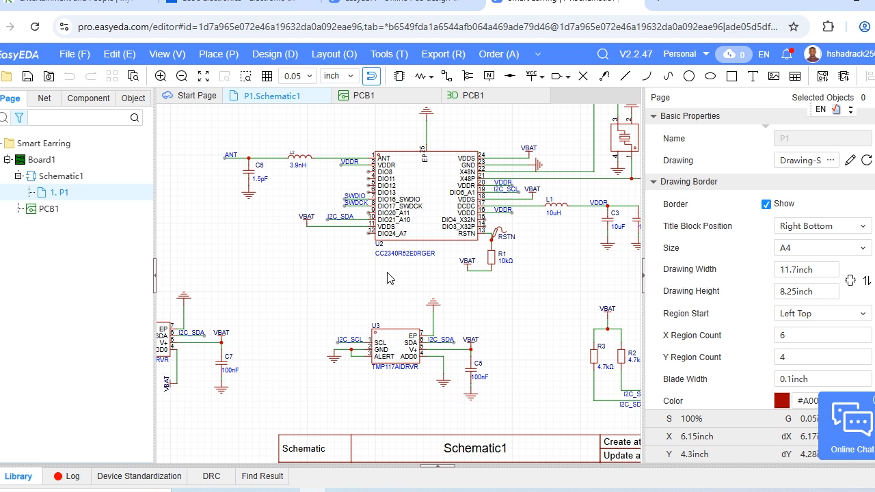
scroll(400, 269, "down", 3)
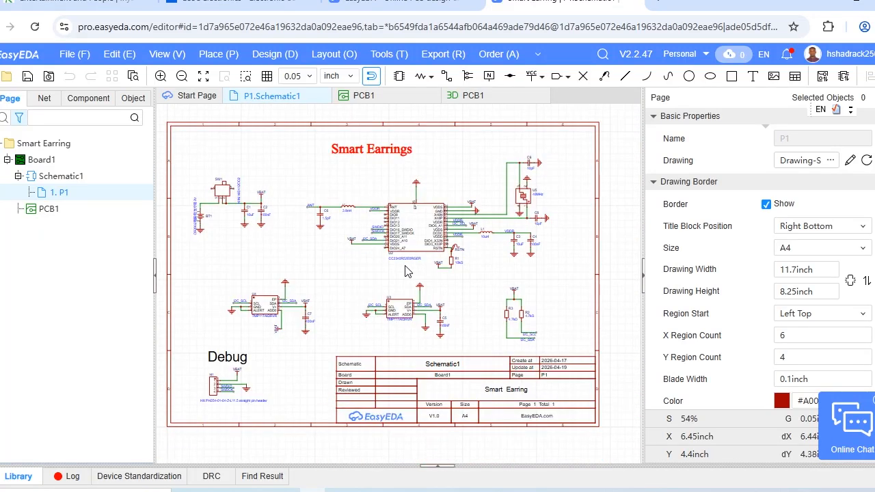
Examine the TMP117AIDRVR temperature sensor U4 with its I2C, VBAT and ground connections.
right_click_drag(388, 253, 406, 223)
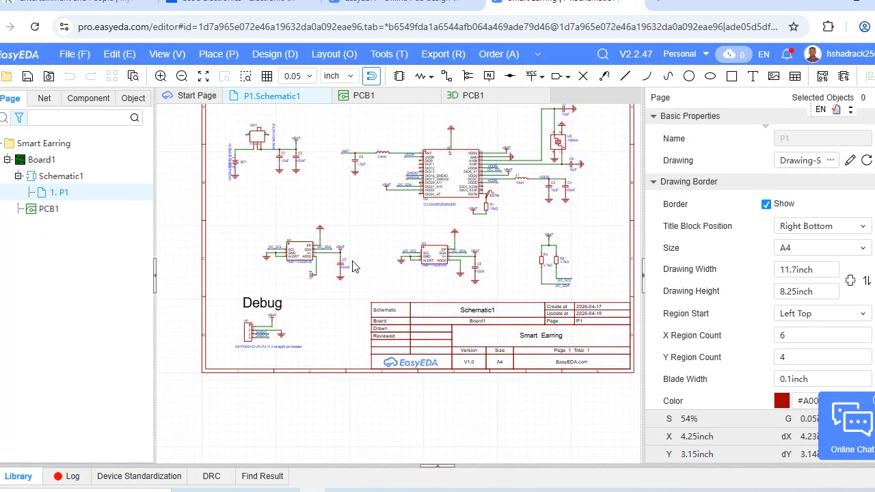
scroll(327, 239, "up", 4)
scroll(325, 240, "up", 1)
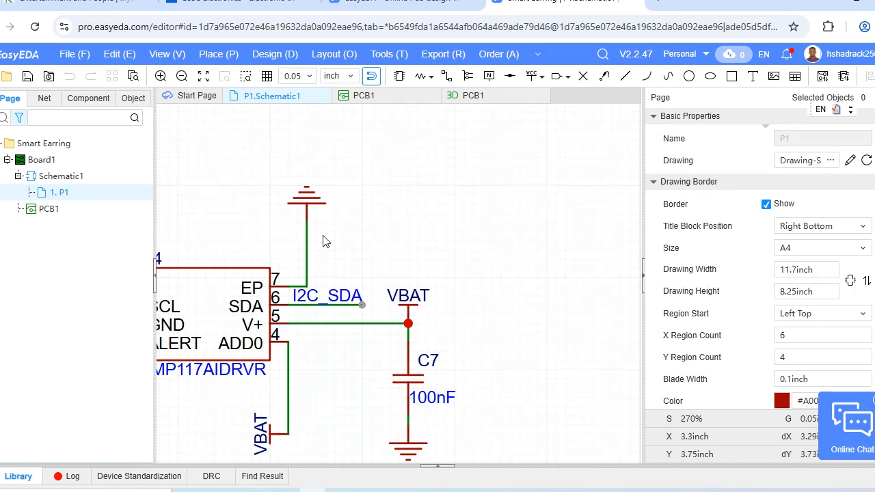
scroll(226, 311, "down", 3)
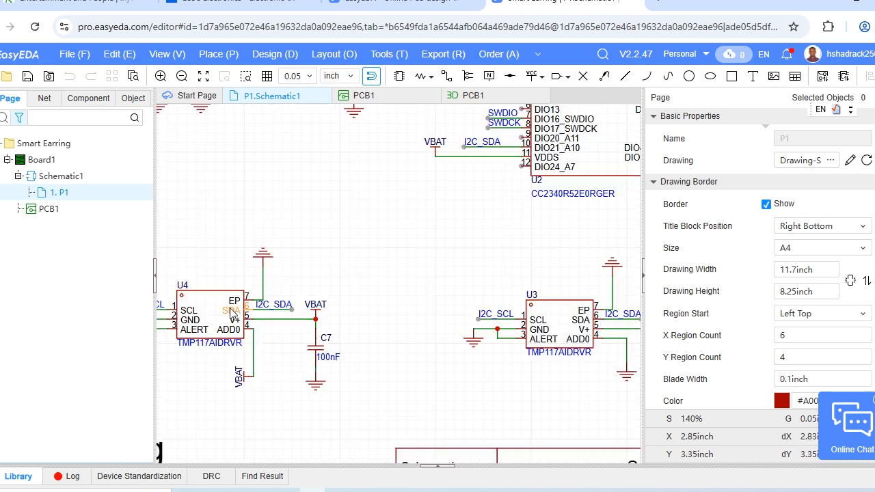
right_click_drag(252, 311, 359, 276)
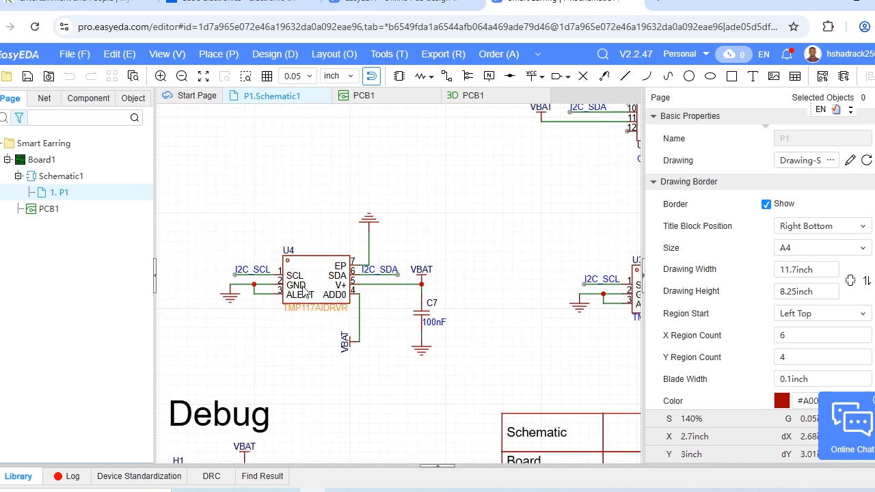
scroll(536, 329, "down", 5)
right_click_drag(536, 329, 484, 299)
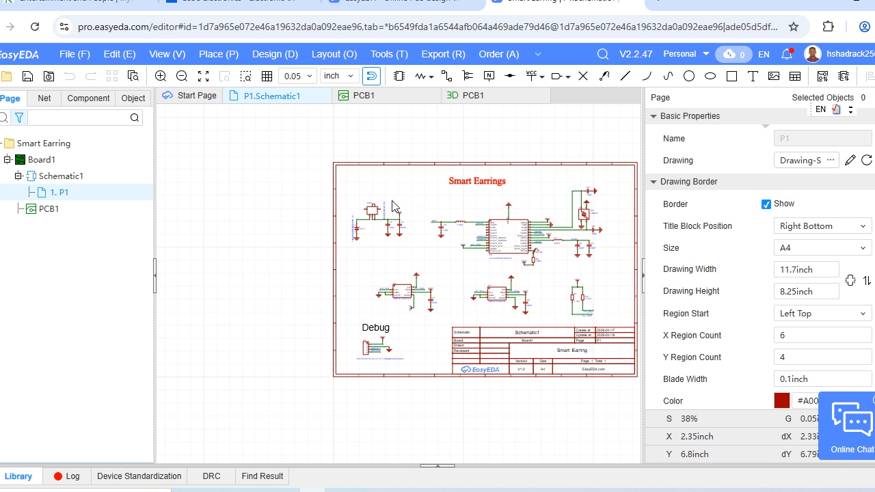
Inspect the power section with the CR2032 battery BT1, slide switch SW1 and capacitors C1 and C2.
scroll(393, 209, "up", 3)
scroll(349, 267, "up", 1)
scroll(311, 304, "up", 1)
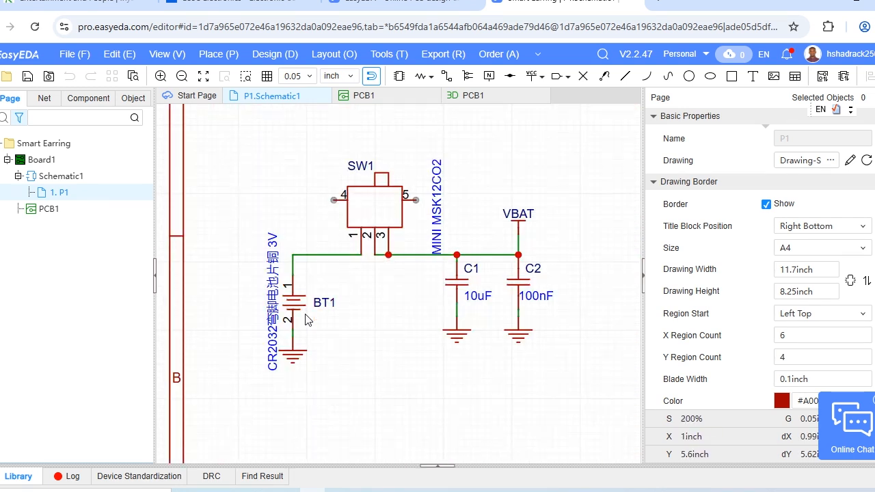
scroll(290, 338, "up", 2)
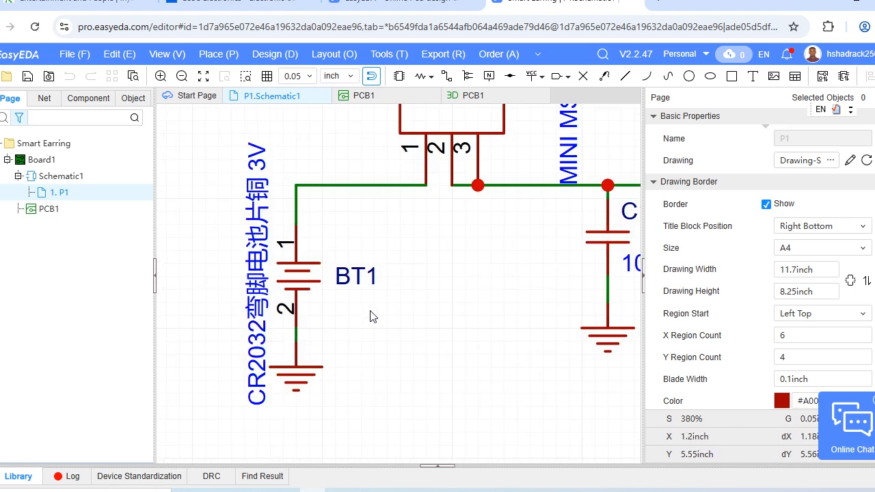
right_click_drag(370, 307, 312, 315)
scroll(313, 315, "down", 1)
scroll(312, 321, "down", 4)
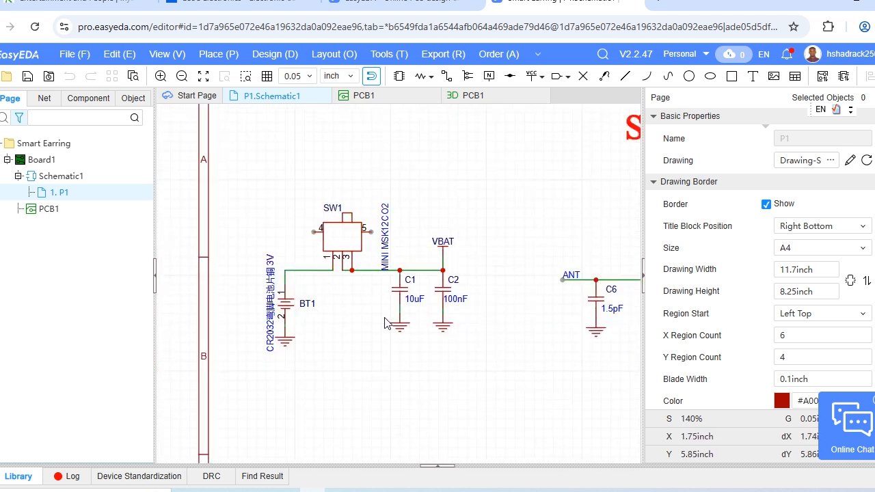
scroll(489, 321, "down", 2)
Inspect the Debug header H1 and its SWDIO and SWDCK connections.
right_click_drag(496, 334, 294, 217)
right_click_drag(340, 356, 336, 276)
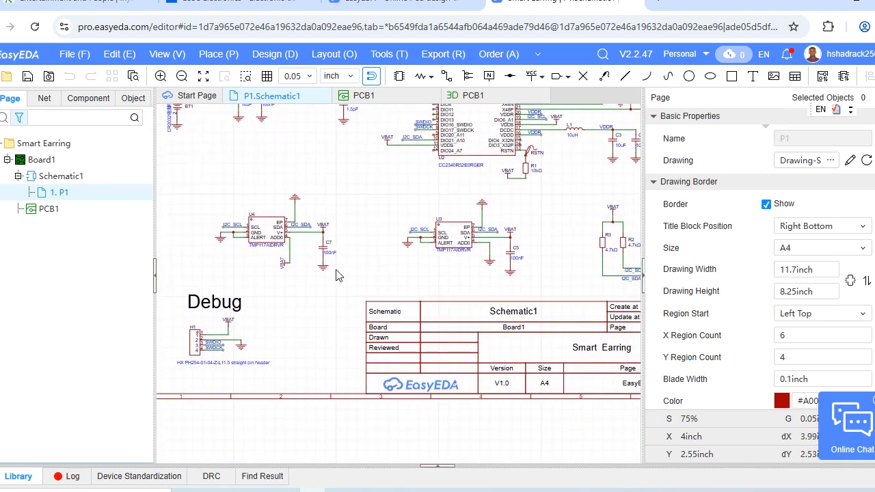
scroll(229, 348, "up", 3)
right_click_drag(229, 349, 316, 297)
scroll(351, 312, "down", 3)
right_click_drag(455, 296, 387, 375)
right_click_drag(414, 257, 395, 335)
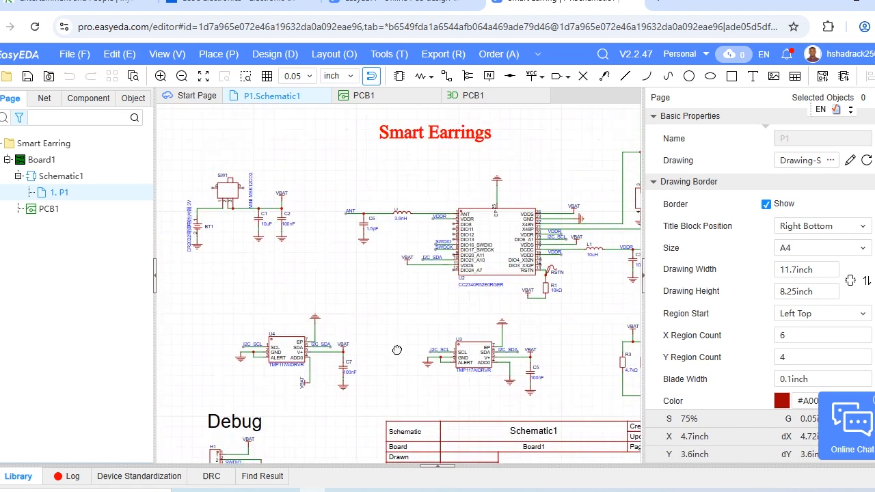
Examine the microcontroller's pin connections and the 48 MHz crystal U5 with its load capacitors C8 and C9.
scroll(459, 254, "up", 3)
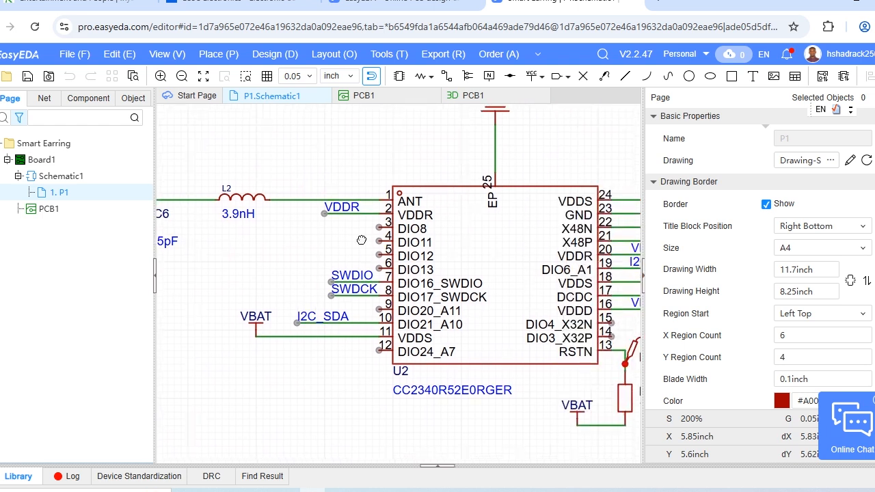
scroll(470, 363, "down", 2)
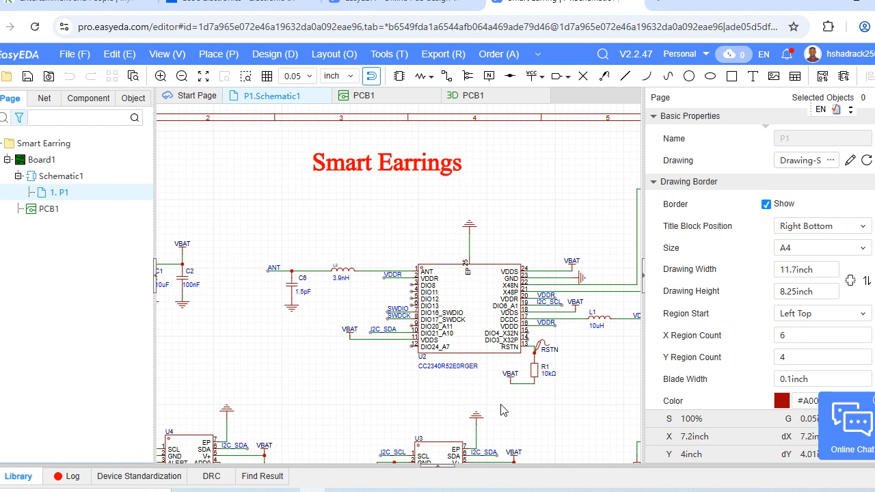
scroll(504, 410, "down", 1)
right_click_drag(548, 378, 524, 371)
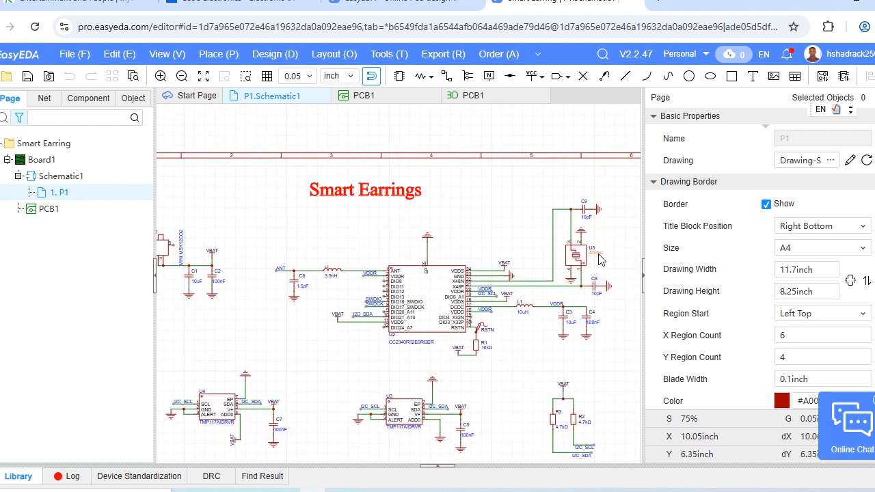
right_click_drag(582, 263, 534, 264)
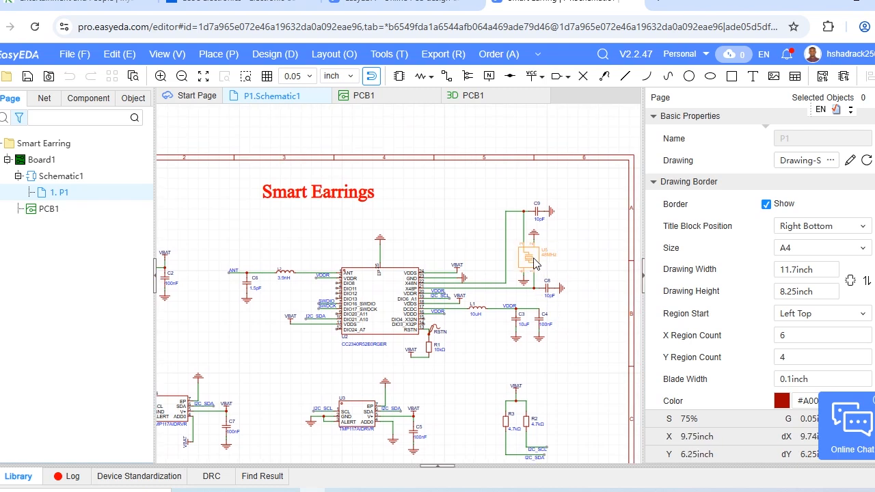
scroll(535, 263, "up", 4)
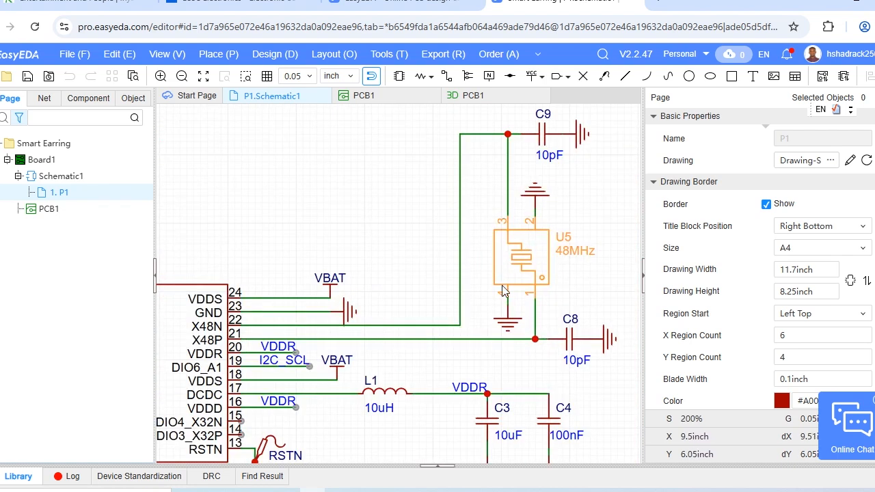
scroll(502, 293, "down", 3)
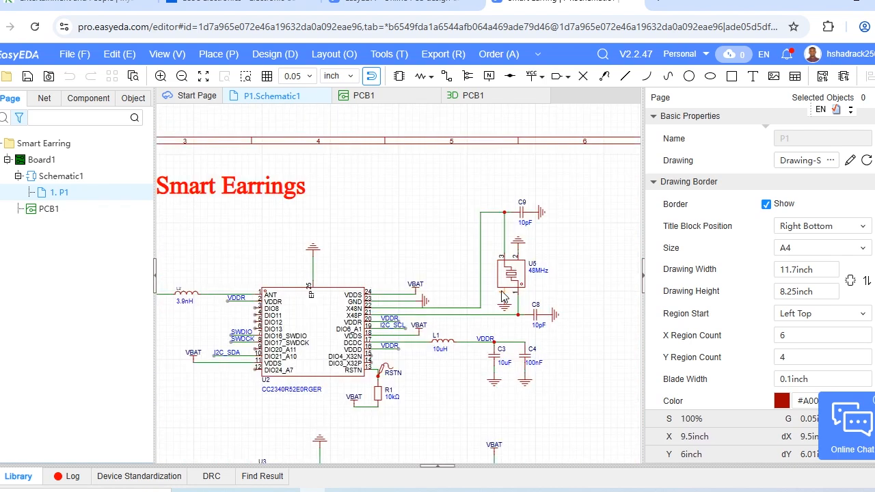
scroll(503, 295, "up", 3)
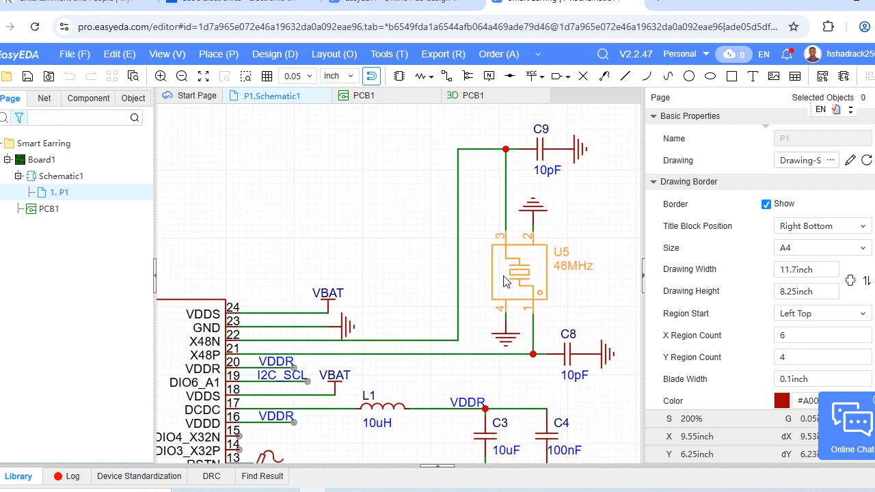
Examine the VDDR supply circuit with inductor L1 and capacitors C3 and C4, and the RSTN pull-up resistor R1.
right_click_drag(425, 383, 498, 242)
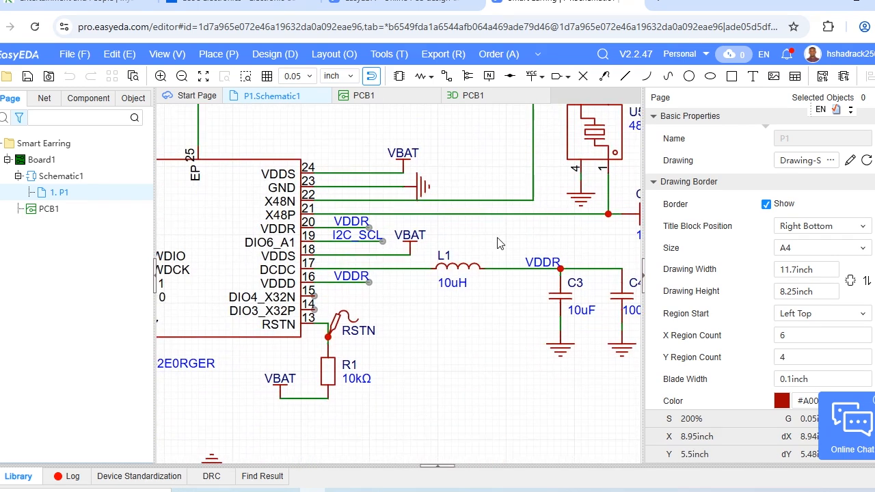
scroll(497, 241, "down", 1)
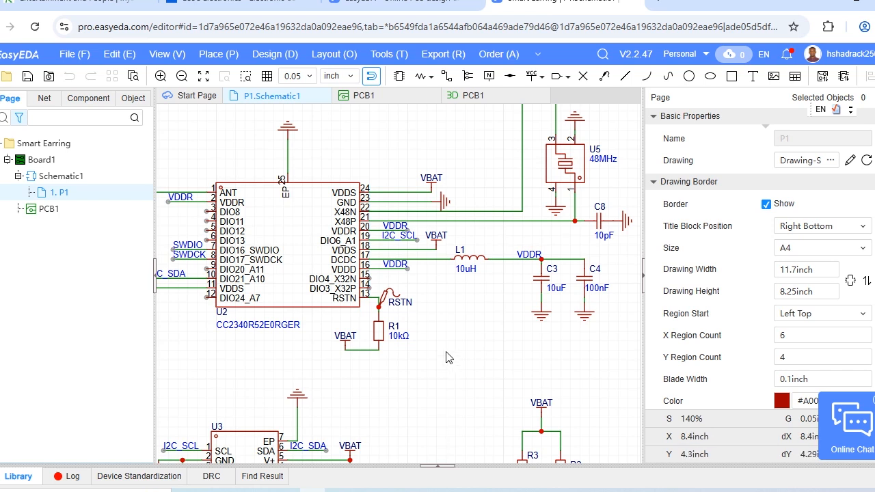
right_click_drag(290, 344, 308, 330)
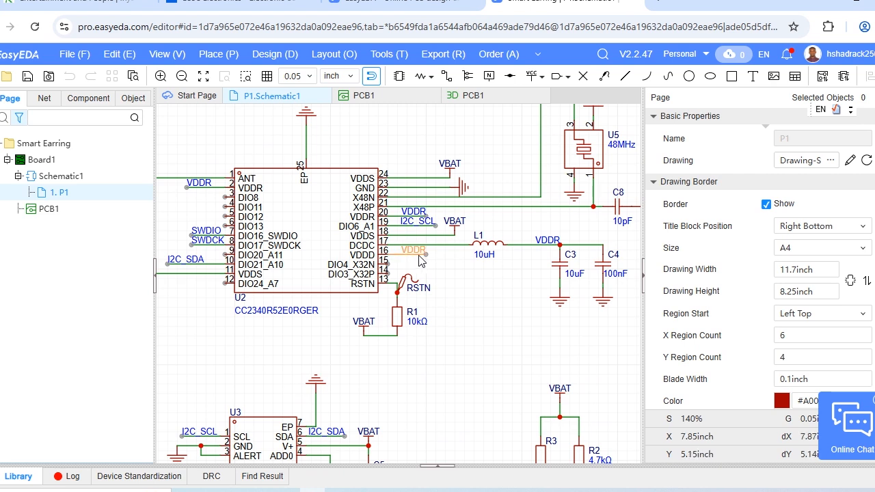
scroll(406, 250, "down", 2)
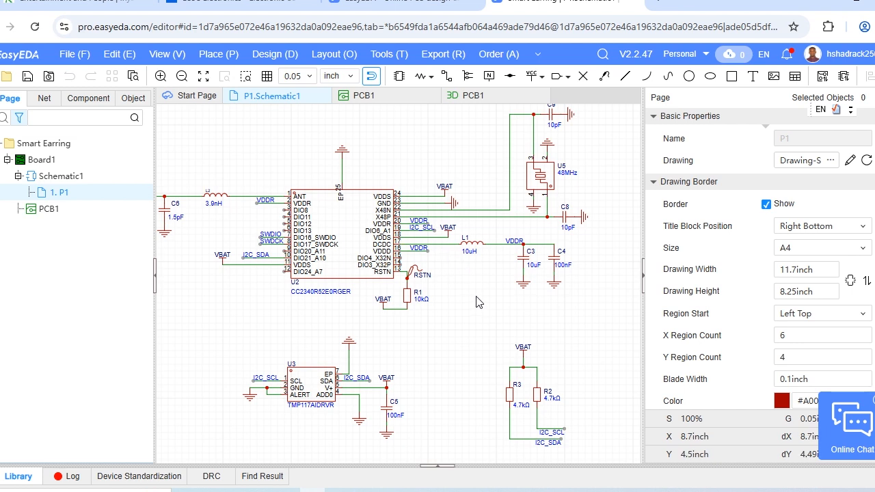
Inspect the pull-up resistors R2 and R3 on the I2C_SCL and I2C_SDA lines.
right_click_drag(552, 316, 557, 228)
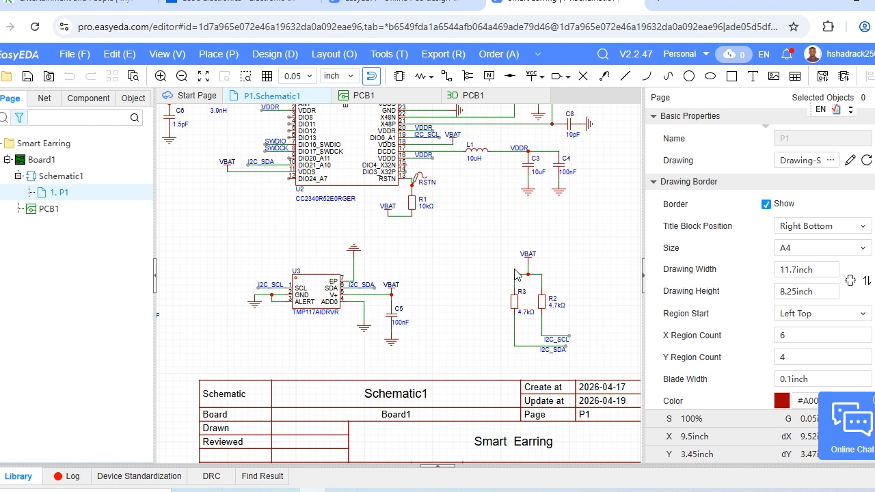
scroll(570, 338, "up", 5)
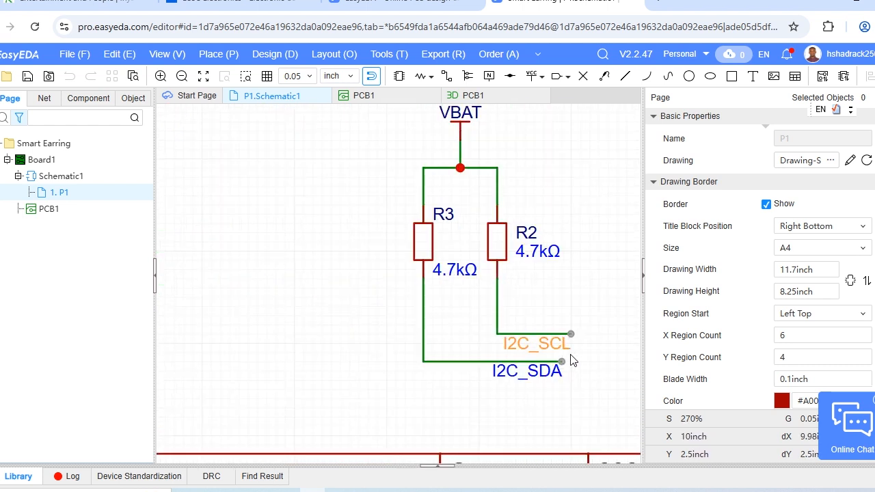
scroll(546, 341, "down", 5)
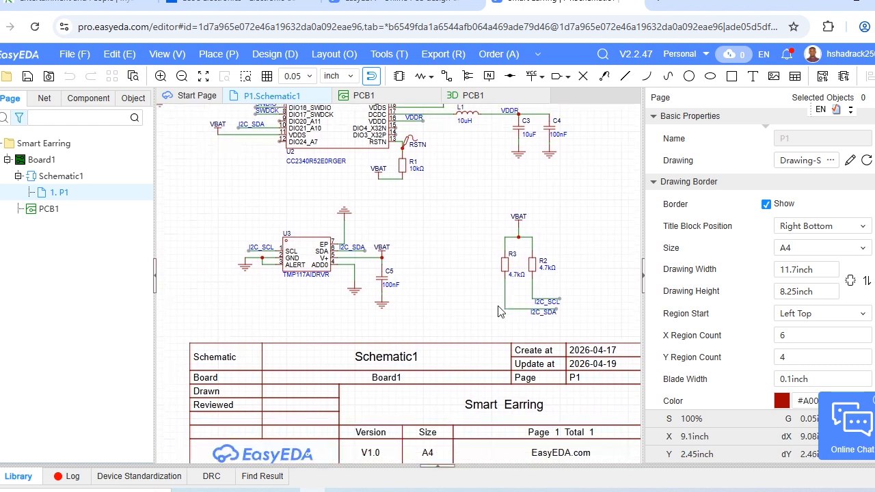
scroll(439, 296, "up", 1)
scroll(438, 307, "down", 4)
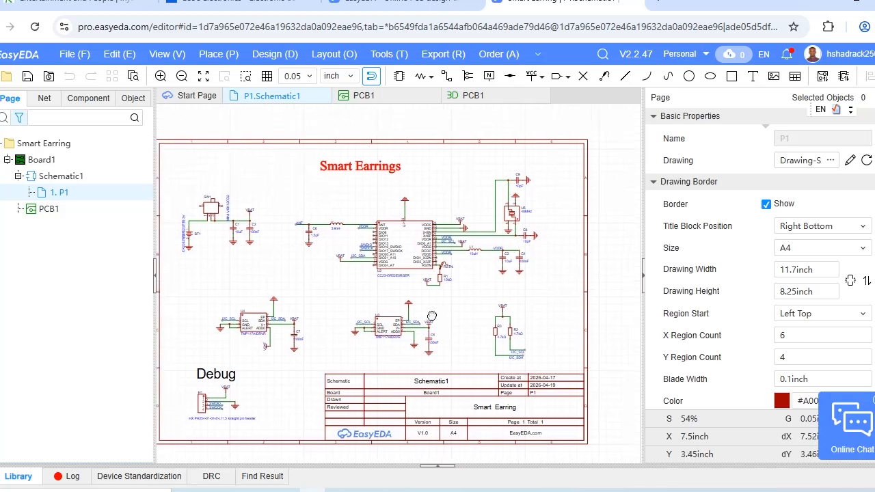
Return to the 3D view of PCB1 and inspect the component side of the earring board from several angles.
left_click(474, 96)
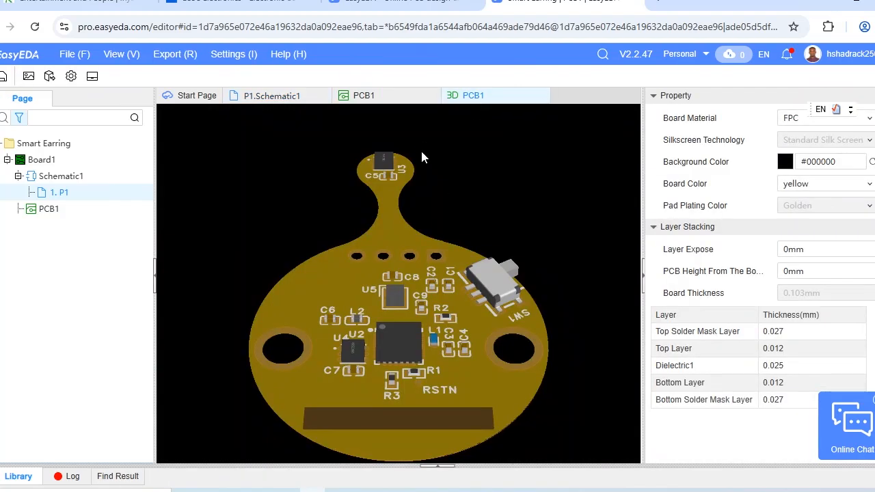
left_click_drag(422, 359, 437, 272)
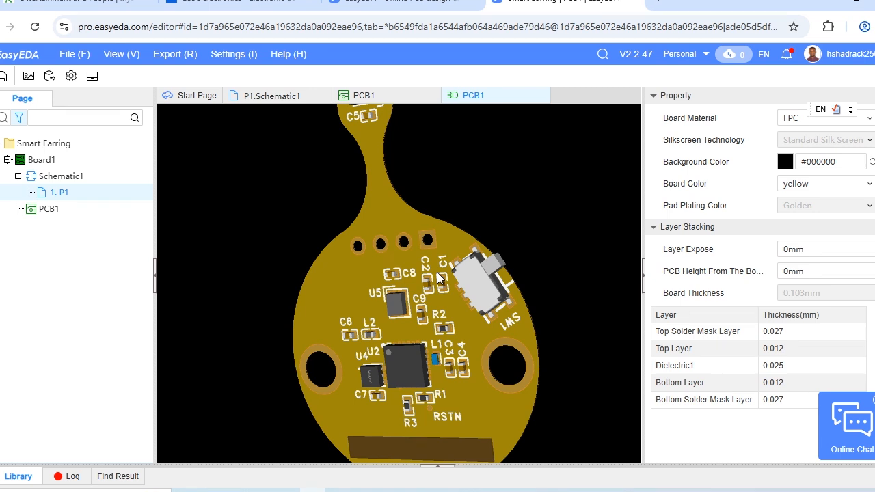
left_click_drag(414, 355, 489, 280)
left_click_drag(469, 311, 525, 326)
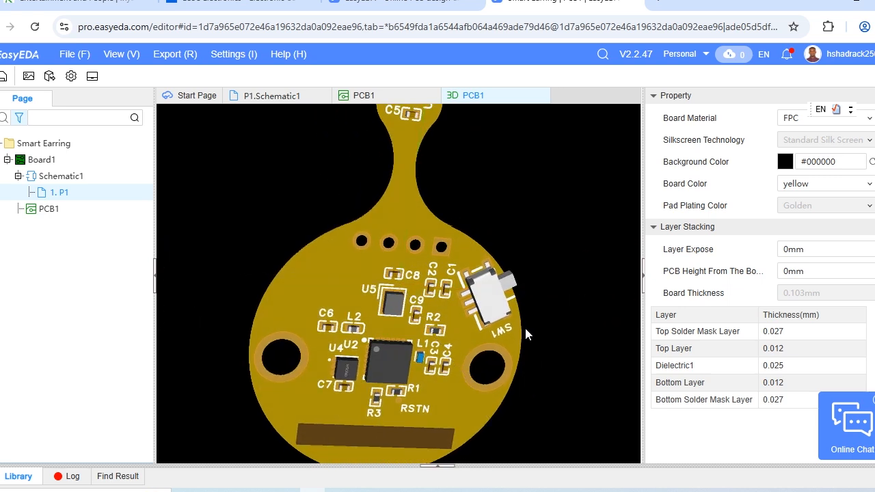
Inspect sensor U3 on the board's small round end, the main component area and the BT1 battery side in 3D.
left_click_drag(465, 241, 386, 169)
right_click_drag(394, 213, 401, 212)
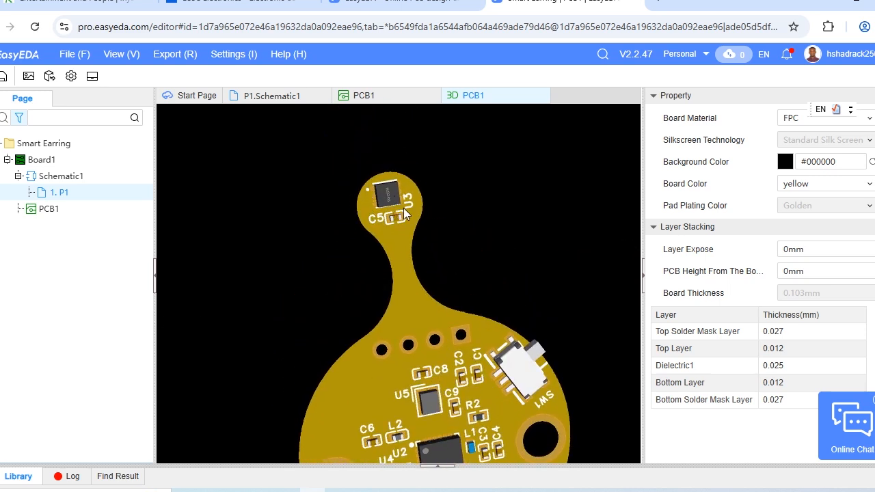
right_click_drag(431, 395, 414, 301)
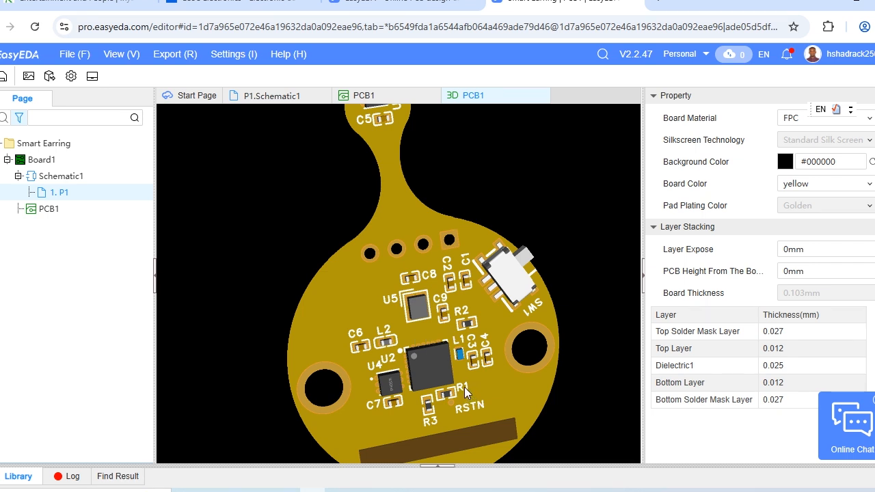
left_click_drag(417, 288, 391, 165)
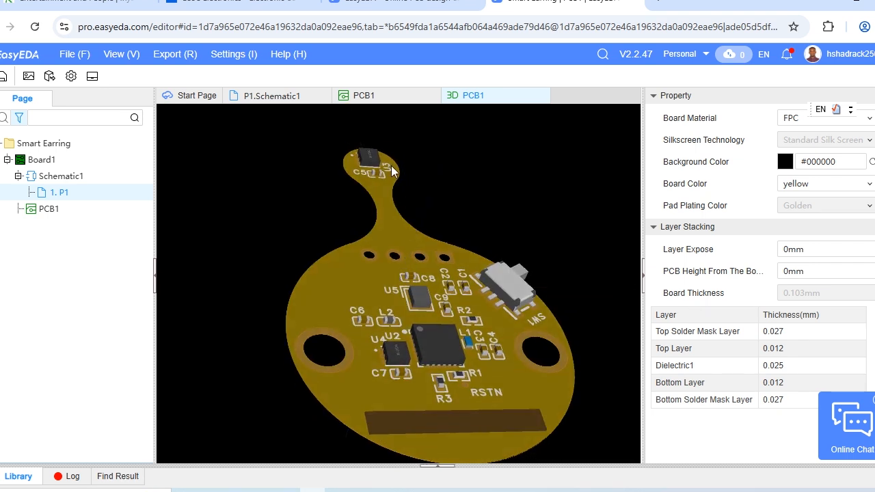
left_click_drag(211, 305, 428, 283)
scroll(444, 273, "up", 2)
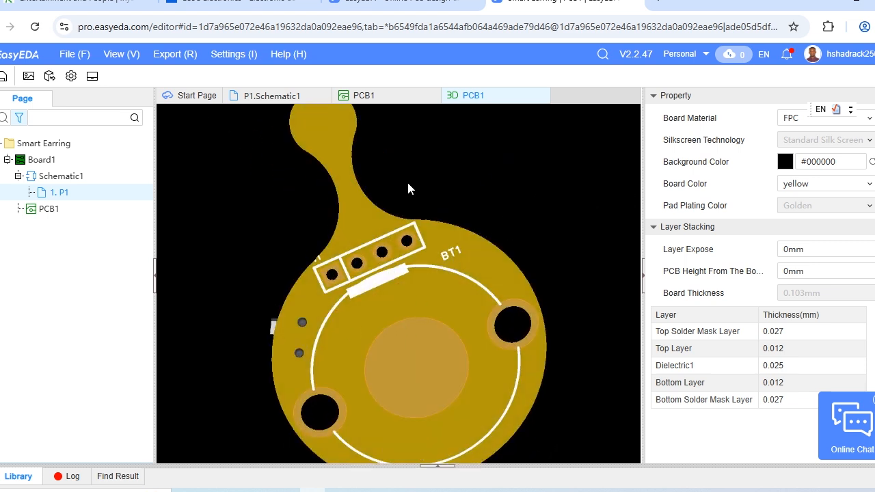
Check the circular area in the PCB1 layout and compare it with the component side of the 3D model.
left_click(376, 99)
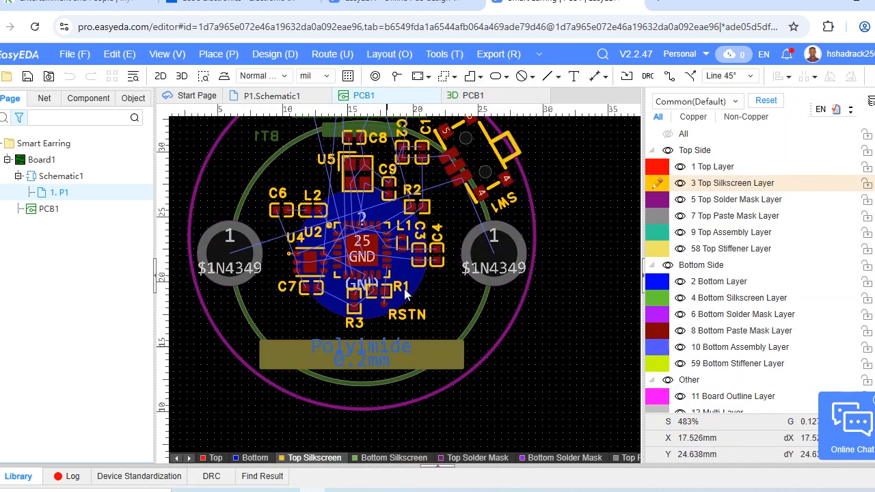
scroll(519, 300, "down", 3)
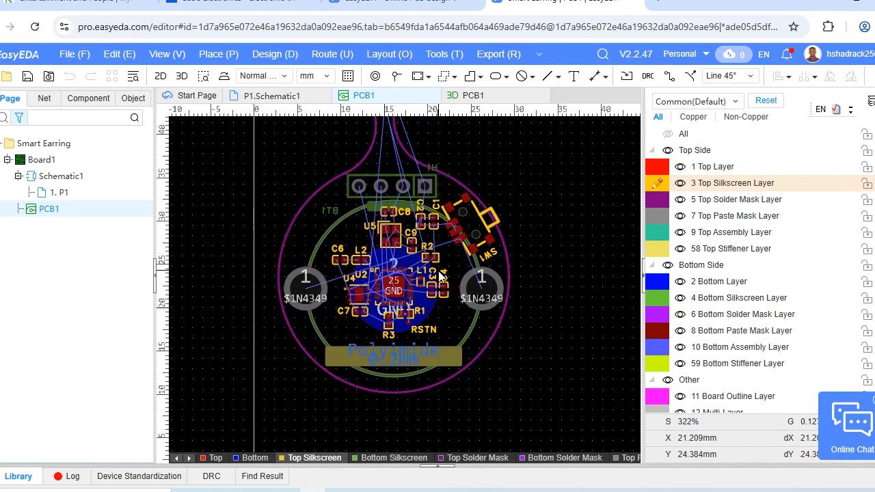
left_click(482, 92)
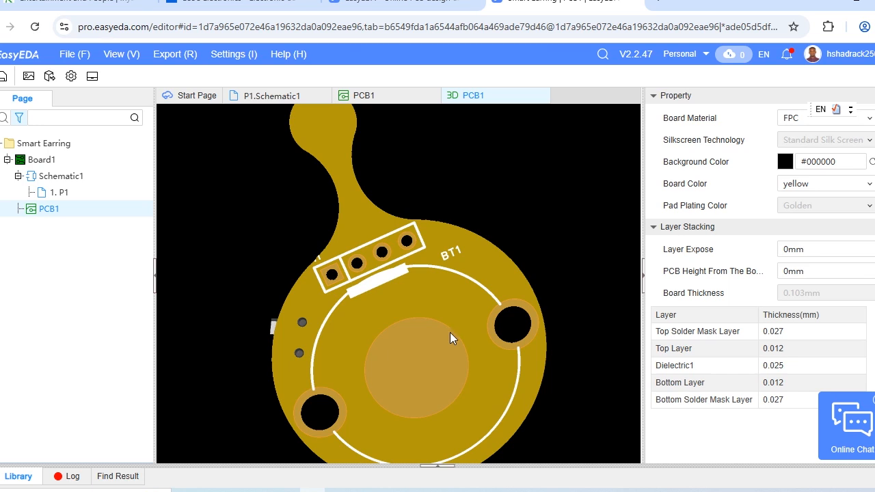
left_click_drag(289, 360, 424, 279)
left_click_drag(510, 288, 388, 328)
left_click_drag(420, 266, 446, 260)
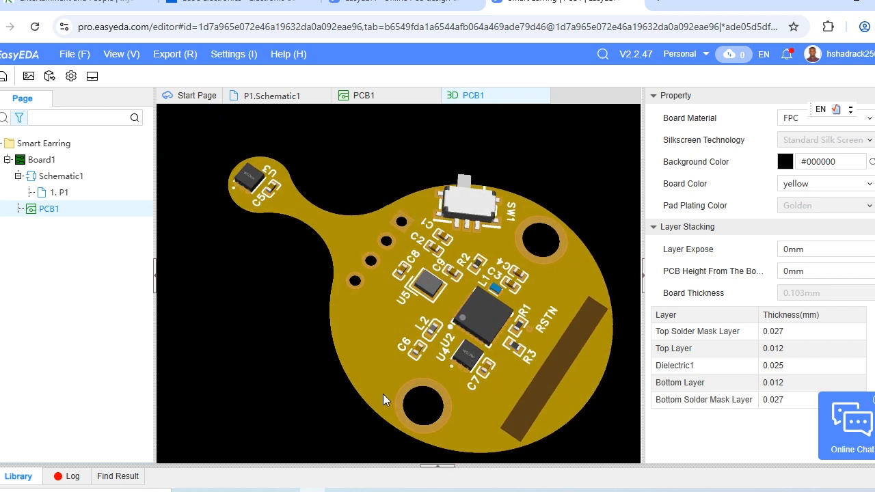
left_click_drag(384, 396, 362, 385)
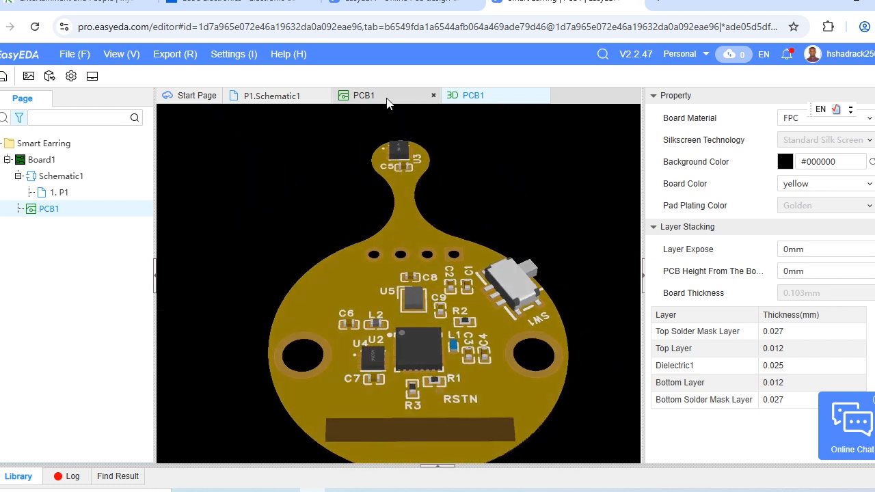
Return to the PCB1 layout and inspect the radius and other arc properties of the large circular board outline.
left_click(387, 99)
scroll(389, 272, "up", 2)
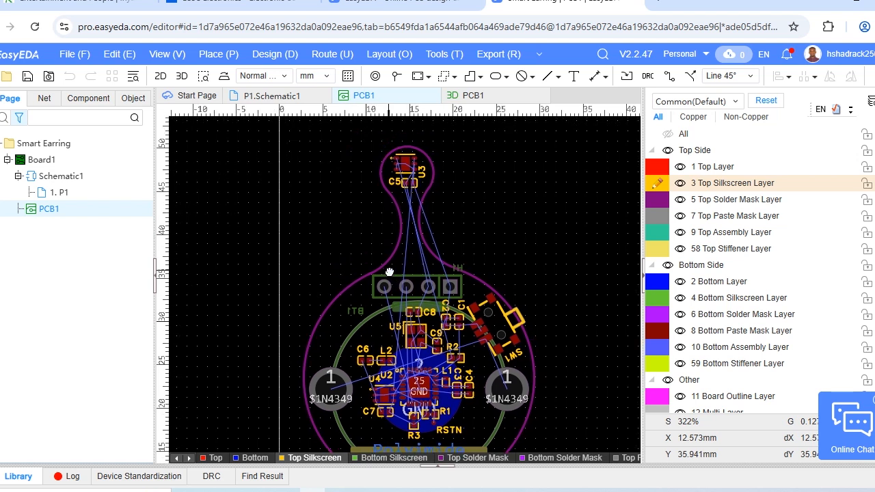
right_click_drag(389, 272, 402, 270)
right_click_drag(558, 344, 527, 220)
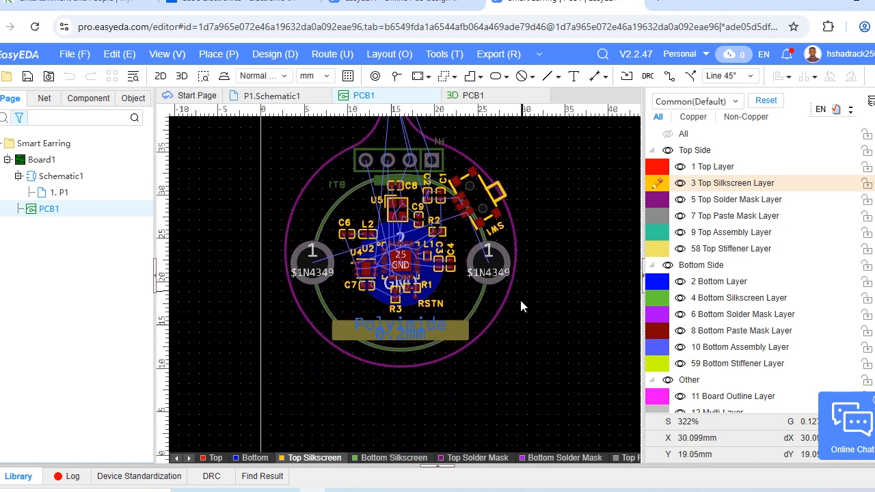
left_click(500, 311)
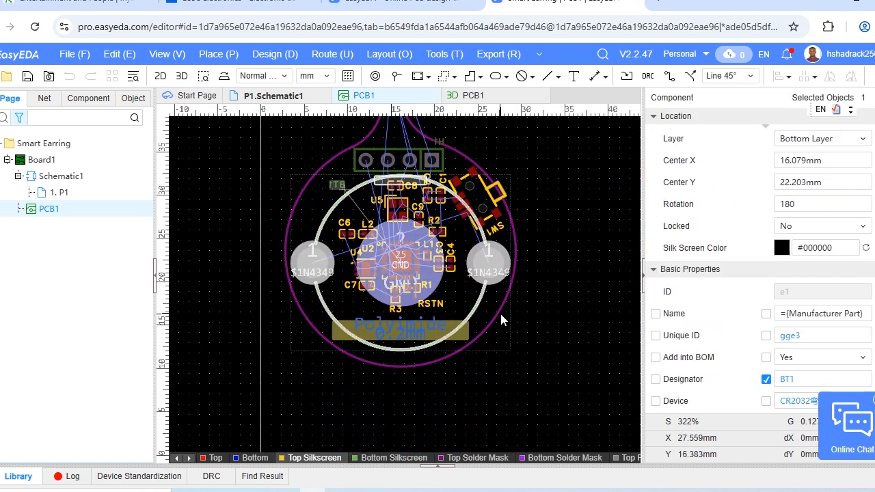
left_click(420, 367)
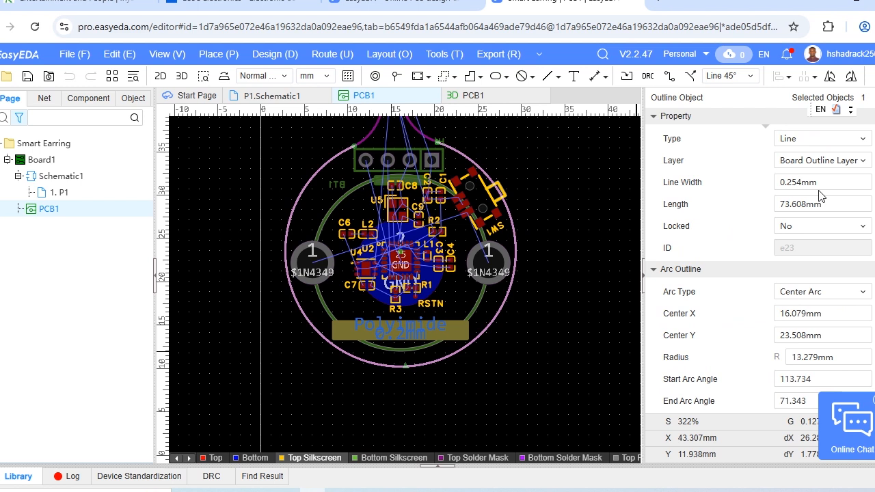
scroll(838, 304, "down", 1)
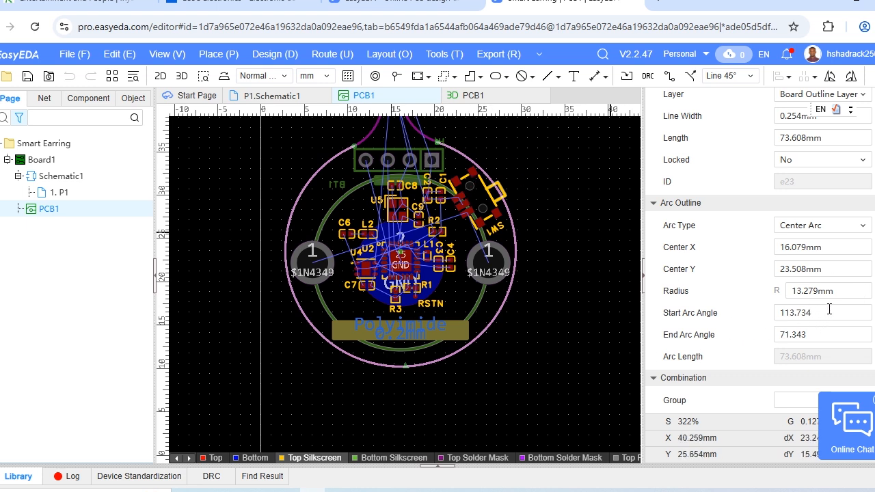
Inspect the arc radius of the small circular outline around U3, and view the complete board layout.
left_click(533, 171)
scroll(479, 168, "up", 3)
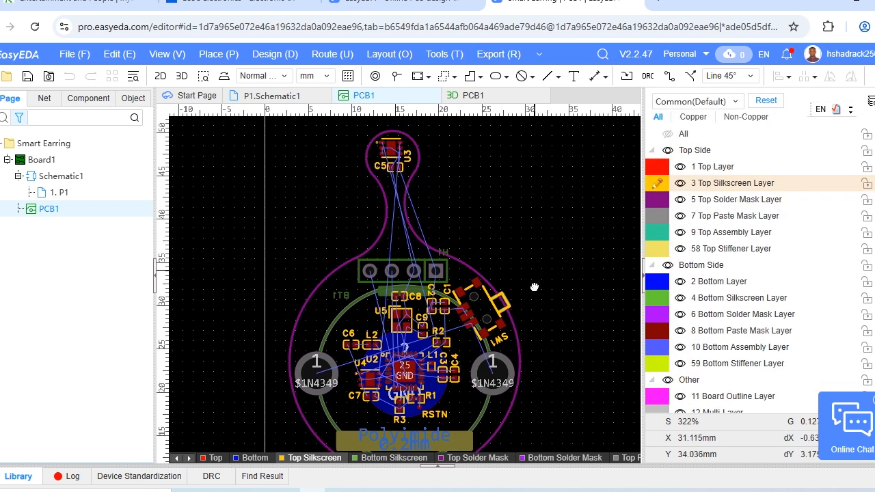
left_click(420, 177)
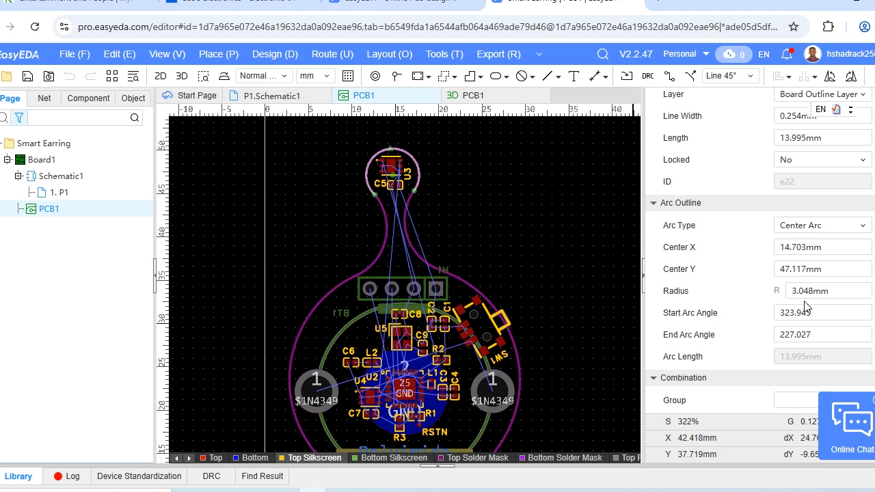
left_click(588, 259)
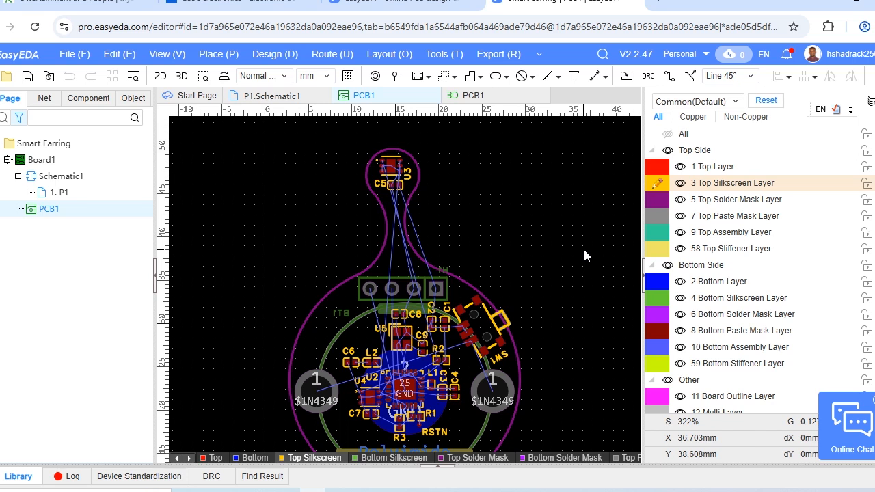
scroll(477, 247, "down", 3)
scroll(476, 246, "down", 1)
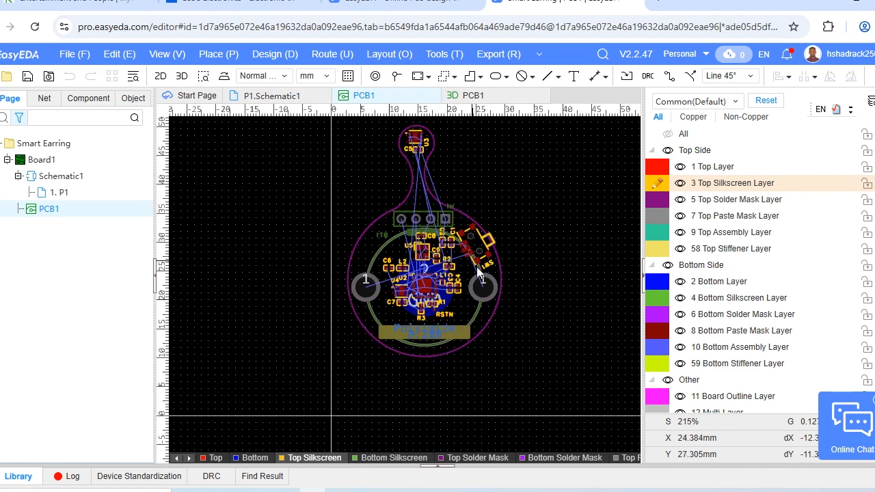
right_click_drag(544, 307, 536, 357)
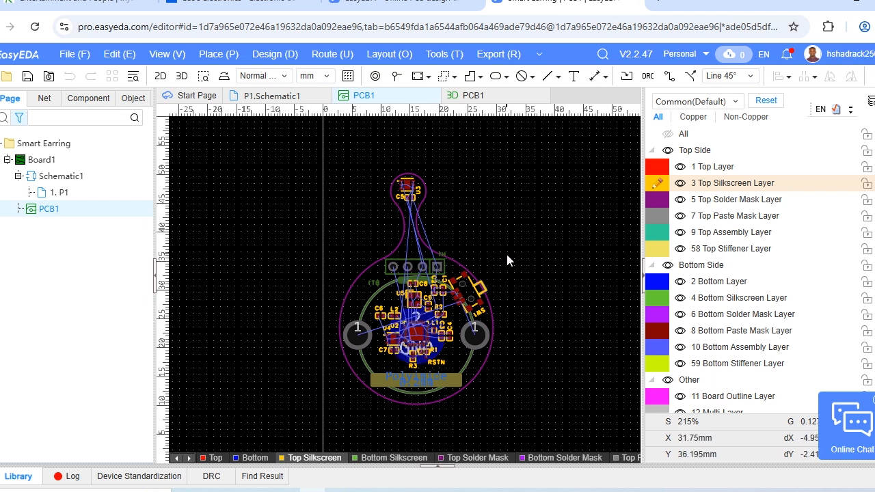
Return to schematic P1 and examine microcontroller U2 together with temperature sensor U3.
left_click(276, 100)
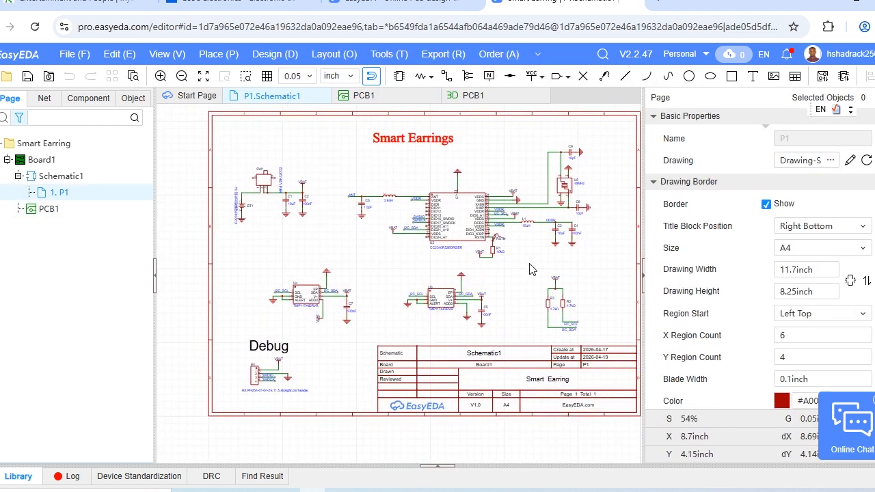
scroll(342, 277, "up", 3)
right_click_drag(400, 273, 291, 353)
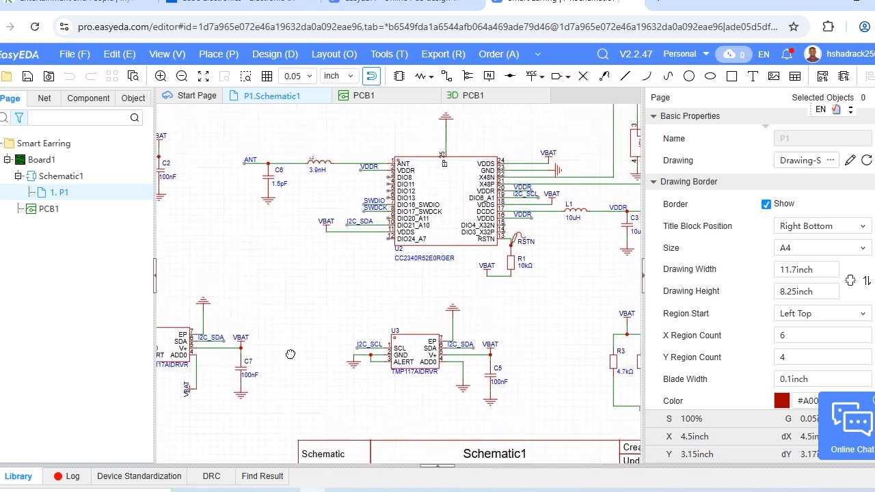
scroll(403, 233, "up", 2)
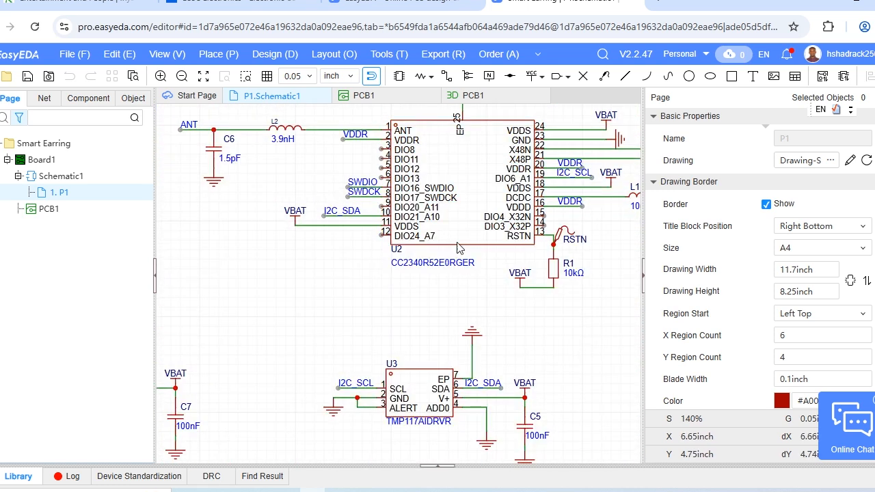
scroll(480, 218, "down", 3)
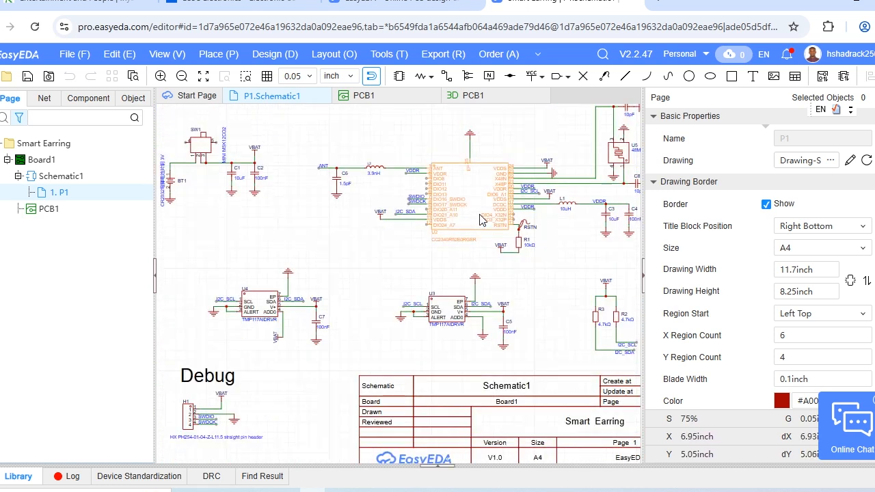
Look up U2's device CC2340R52E0RGER in the LCSC library, open its product page, and return to the schematic.
left_click(497, 203)
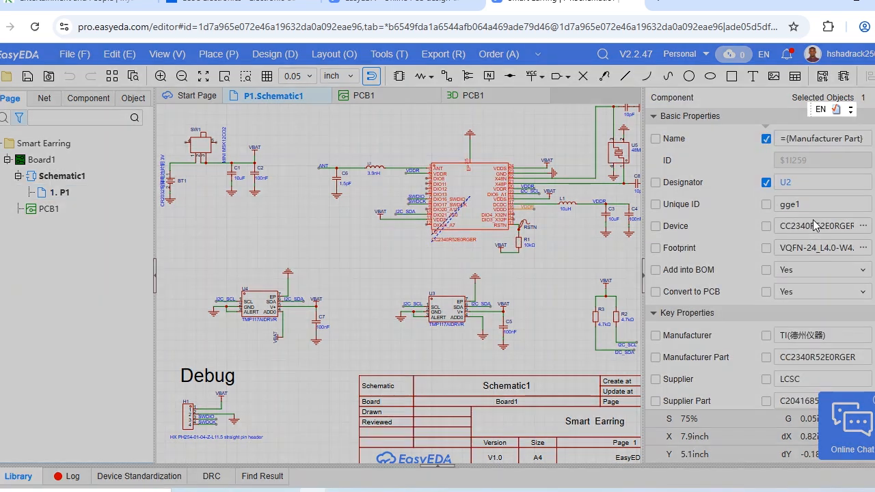
left_click(812, 225)
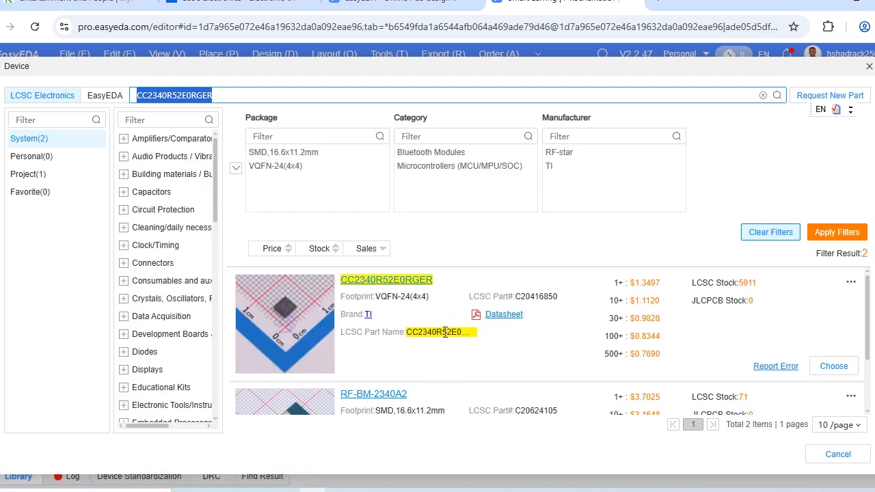
left_click(407, 280)
left_click(527, 3)
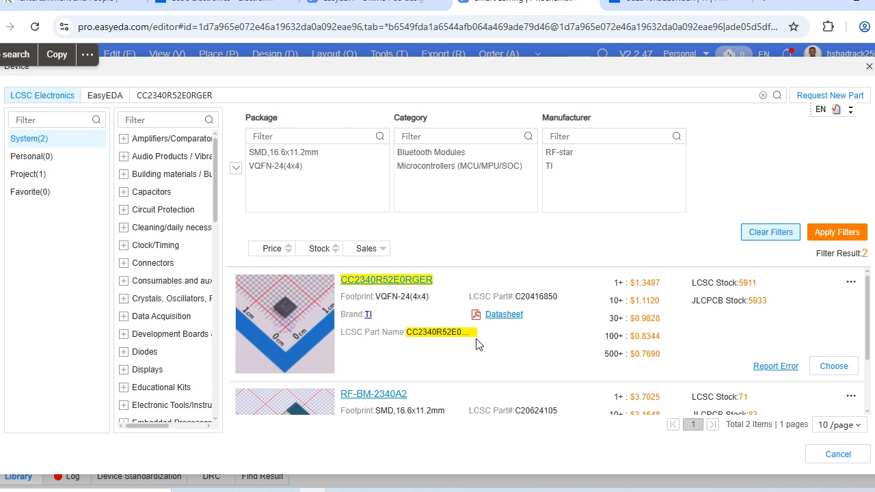
left_click(866, 67)
left_click(518, 263)
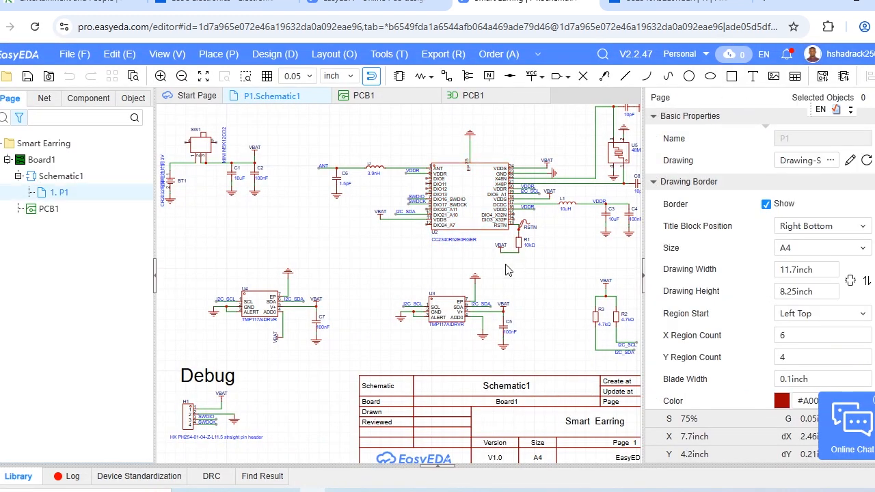
Look up temperature sensor U4's device TMP117AIDRVR in the LCSC library, and return to review the whole schematic.
scroll(270, 341, "down", 2)
right_click_drag(259, 334, 334, 358)
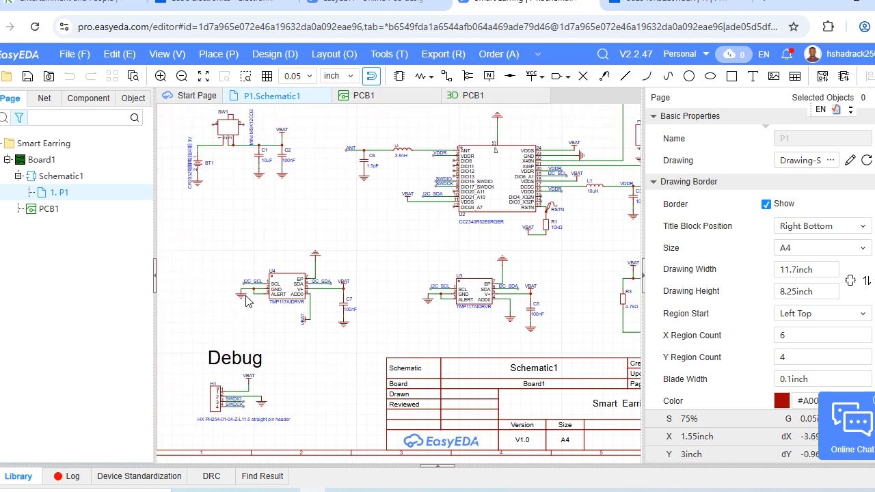
left_click(284, 285)
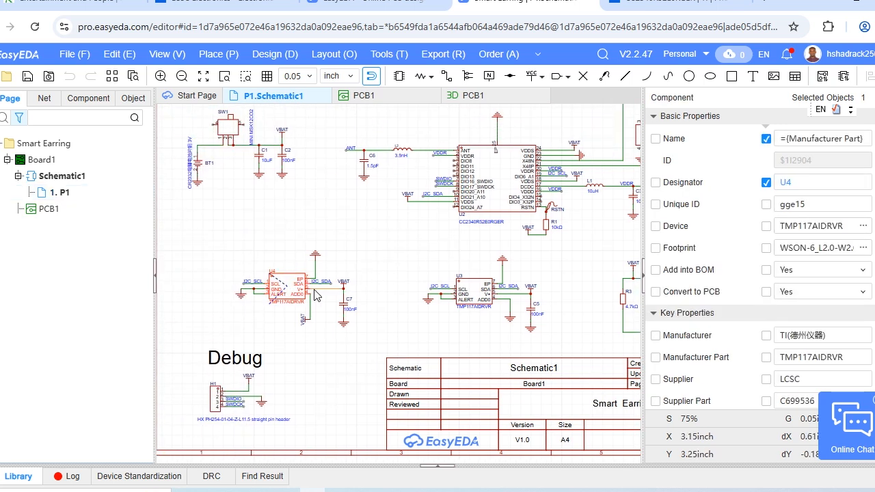
scroll(861, 313, "down", 2)
scroll(861, 312, "up", 1)
scroll(861, 313, "down", 1)
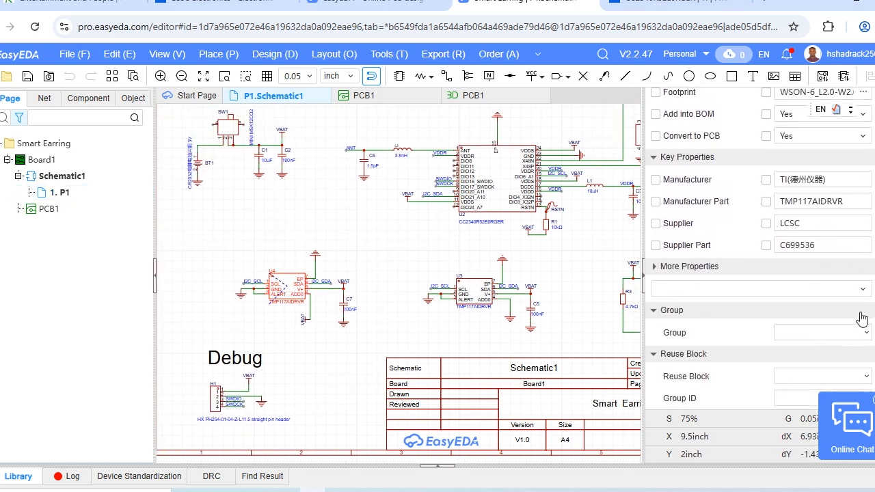
scroll(851, 184, "up", 2)
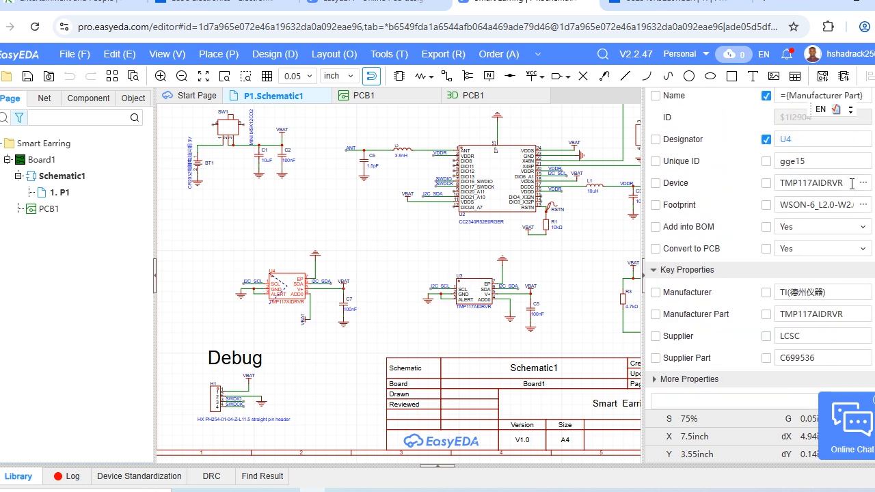
left_click(825, 186)
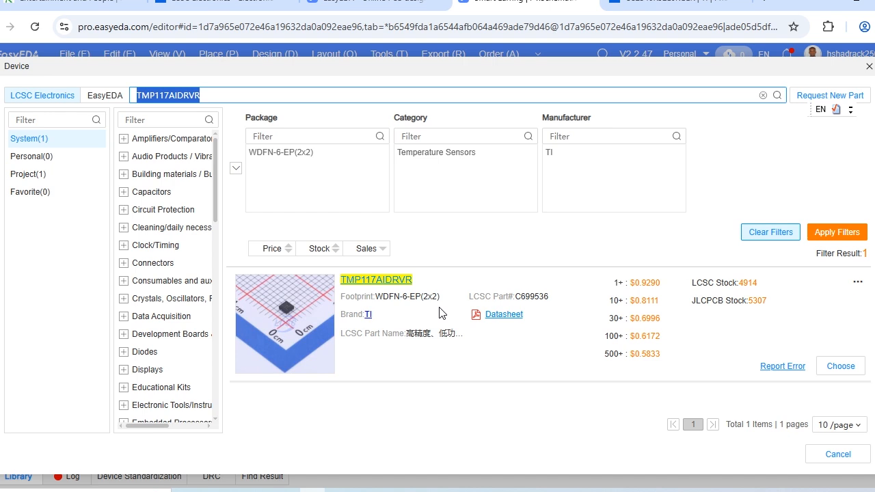
left_click(868, 66)
left_click(388, 264)
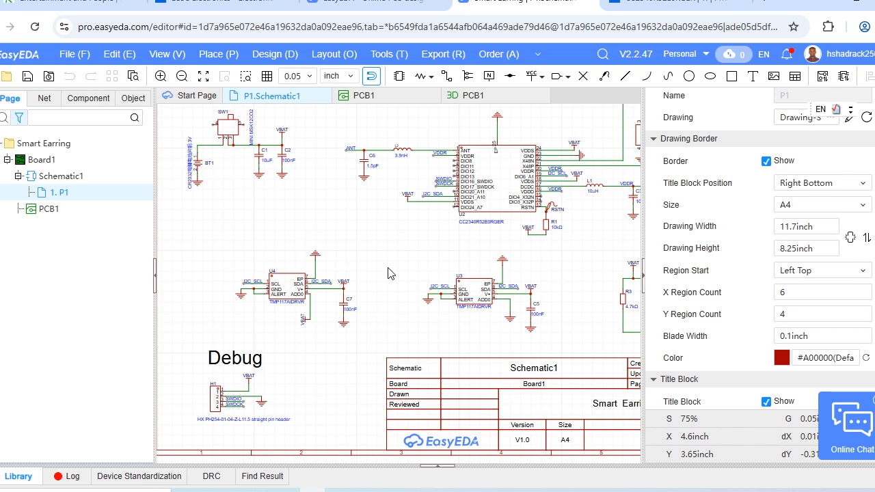
scroll(384, 272, "down", 5)
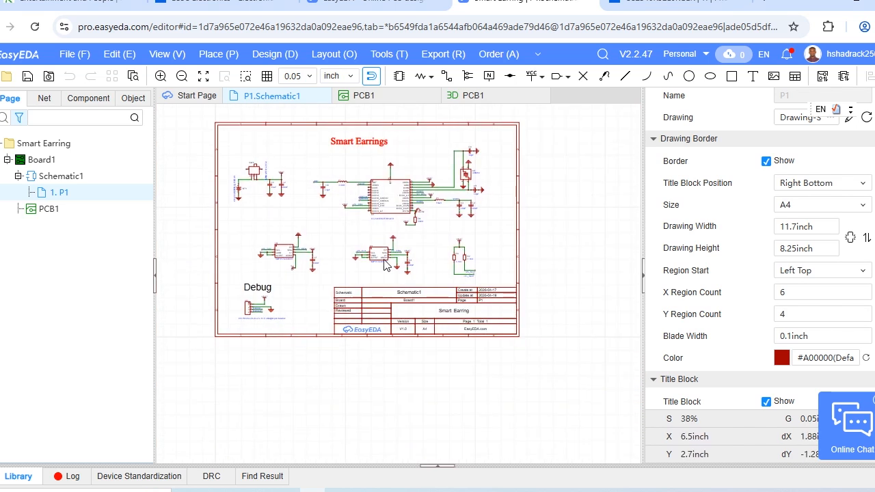
scroll(384, 272, "up", 5)
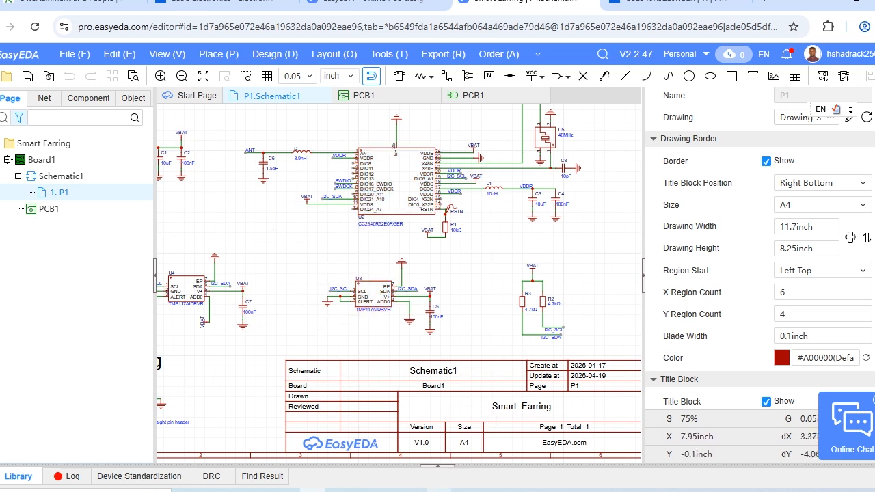
Switch to the smart earrings model in FreeCAD and examine the closed enclosure and its ear post from several sides.
mouse_move(414, 490)
left_click(415, 444)
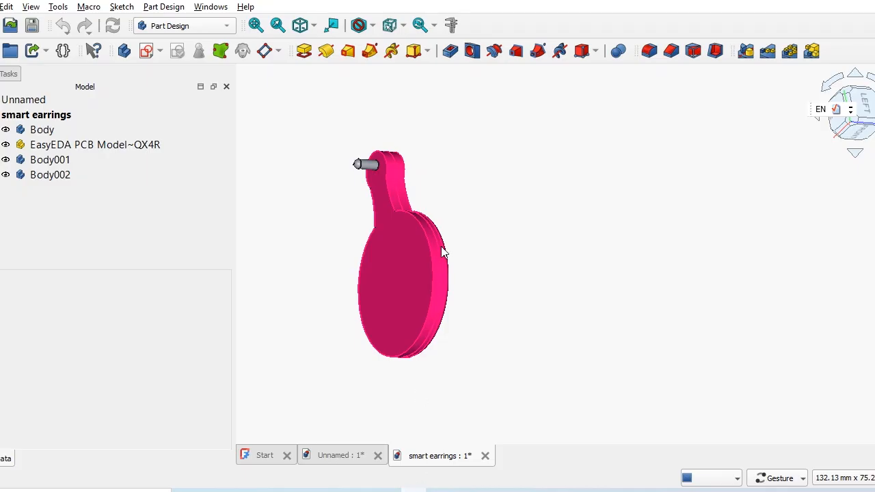
left_click_drag(444, 192, 387, 207)
left_click_drag(382, 222, 403, 250)
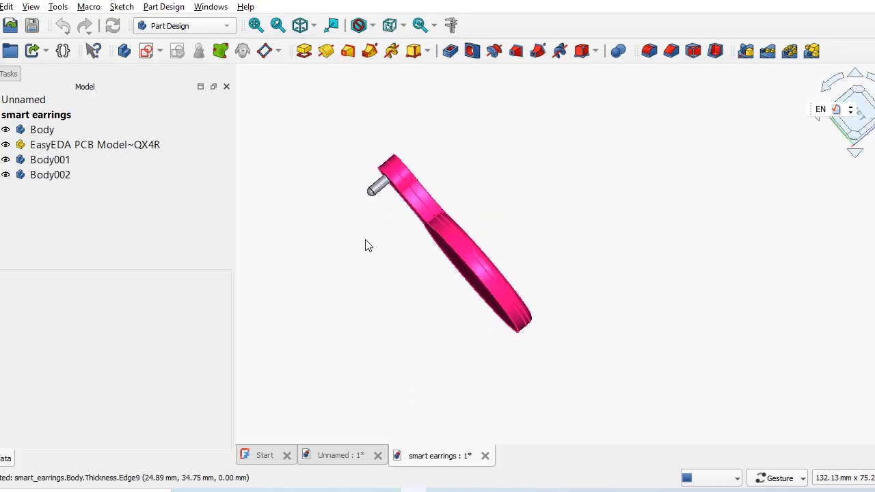
left_click_drag(426, 185, 600, 203)
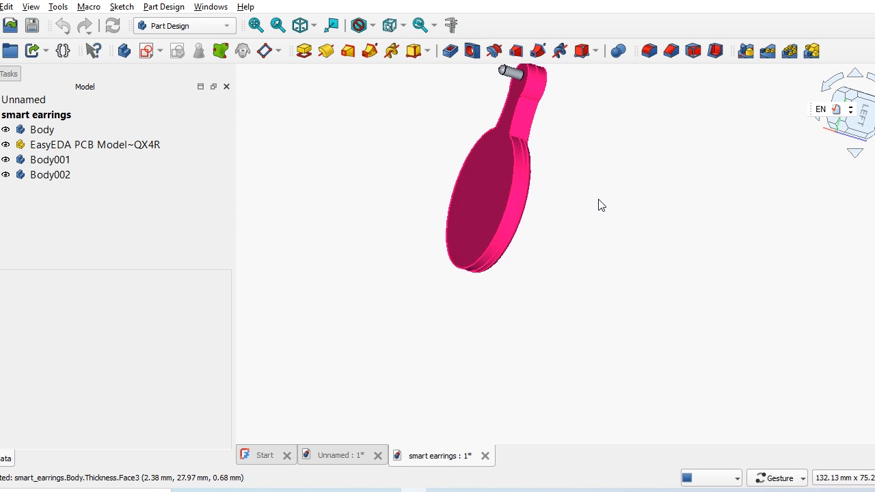
left_click_drag(524, 229, 600, 337)
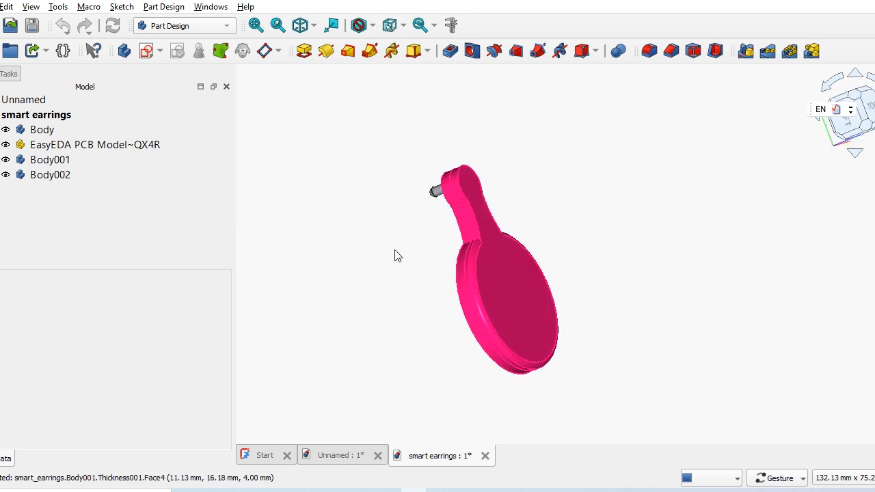
Hide Body001 to examine the component side of the PCB seated inside the enclosure.
left_click(74, 145)
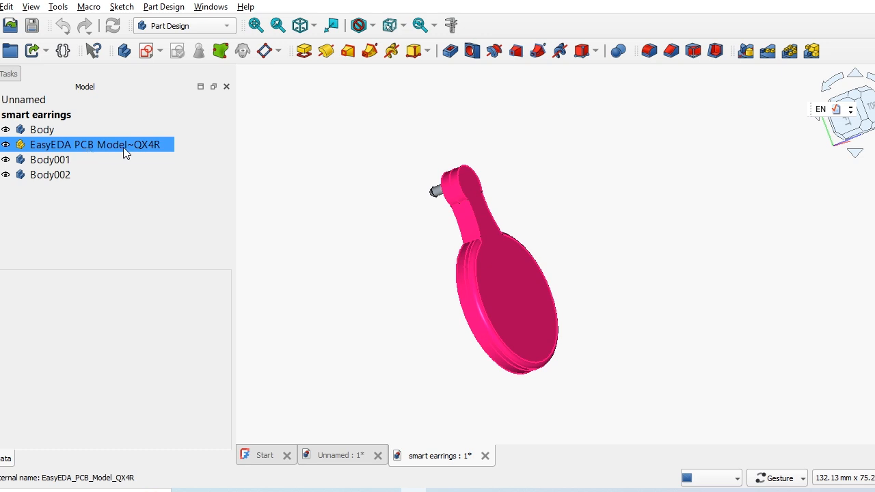
left_click(29, 175)
left_click(33, 185)
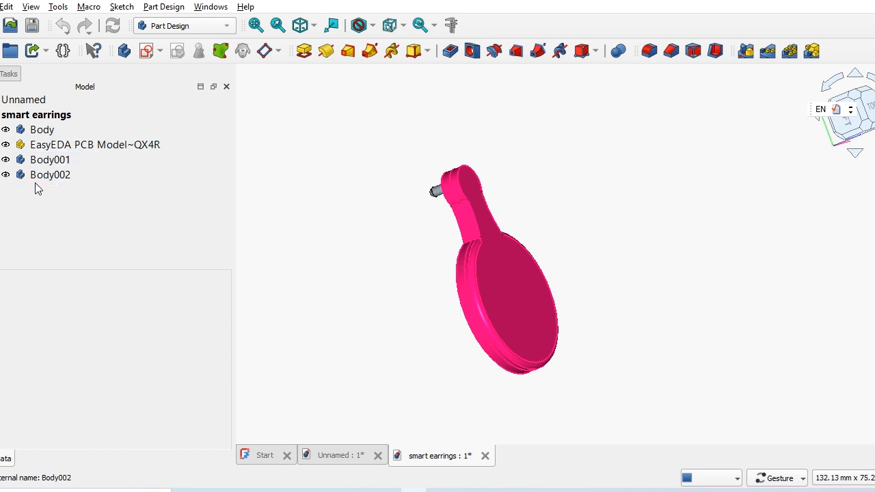
left_click(6, 160)
key("2")
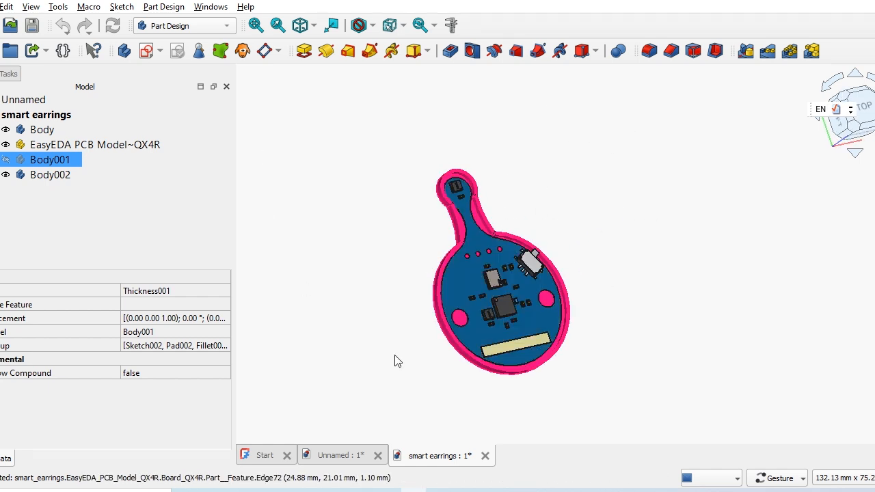
Show Body001 again and hide Body to inspect the back of the PCB and the ear post.
left_click(5, 143)
left_click(4, 129)
left_click_drag(373, 276, 633, 233)
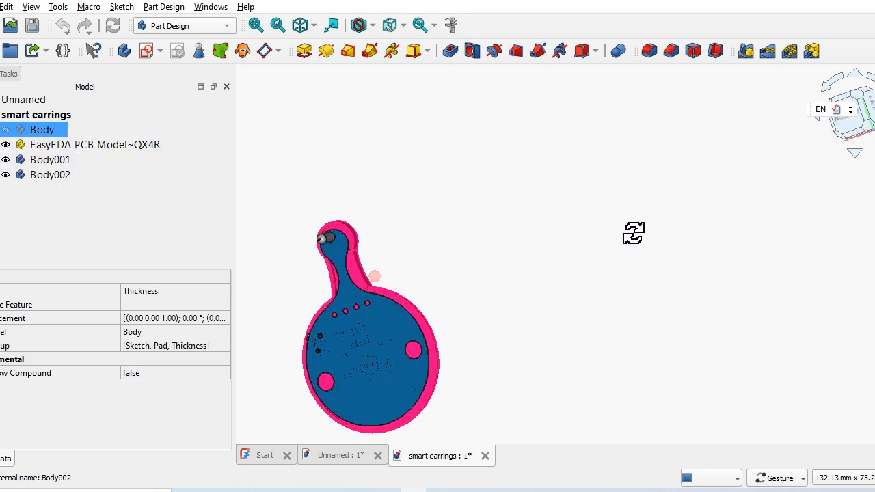
left_click_drag(485, 357, 361, 307)
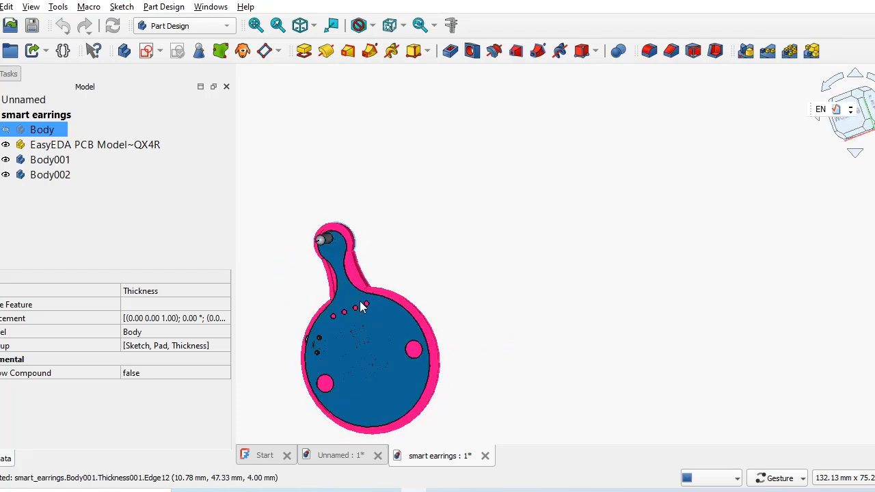
Show Body again, examine the assembled enclosure edge-on, and clear the selection.
left_click(5, 129)
left_click_drag(384, 273, 369, 136)
left_click_drag(299, 257, 478, 264)
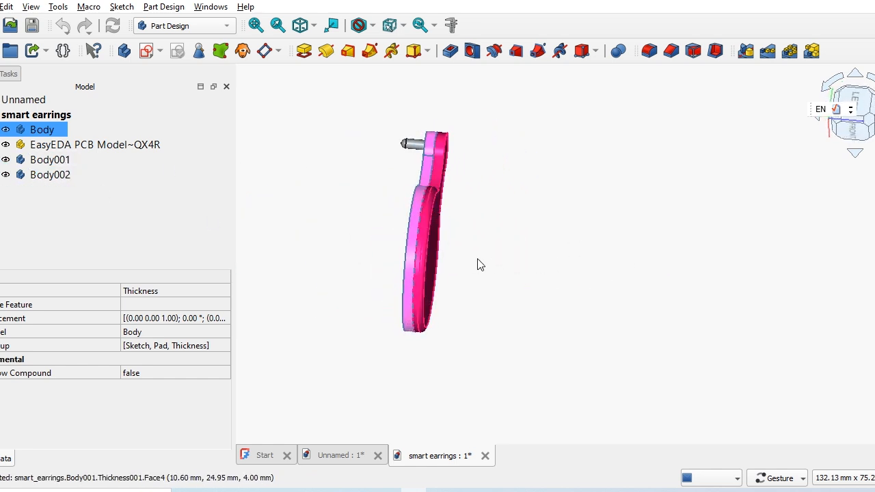
left_click_drag(318, 237, 710, 217)
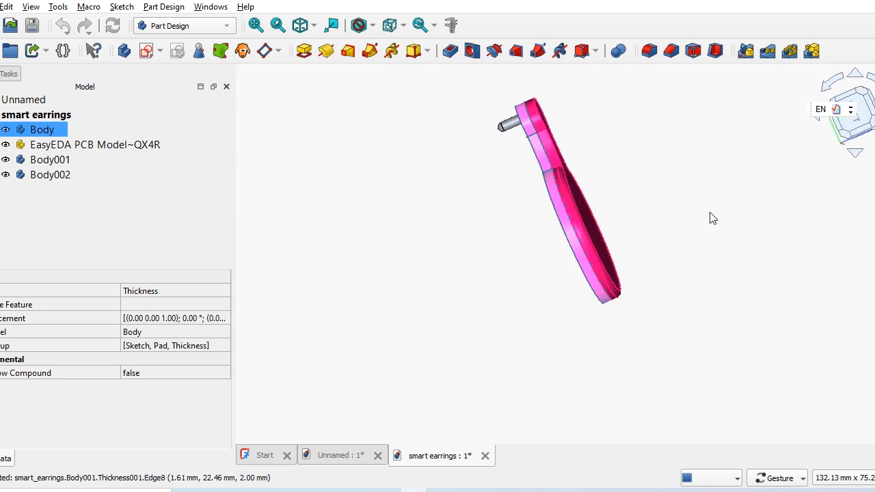
left_click(712, 228)
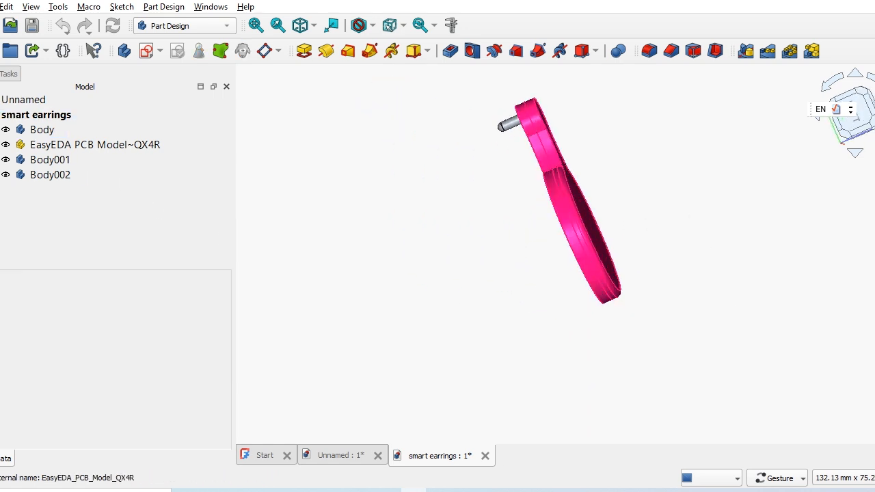
Check the pad parameters of Body and leave them without changes.
left_click(5, 129)
left_click(50, 162)
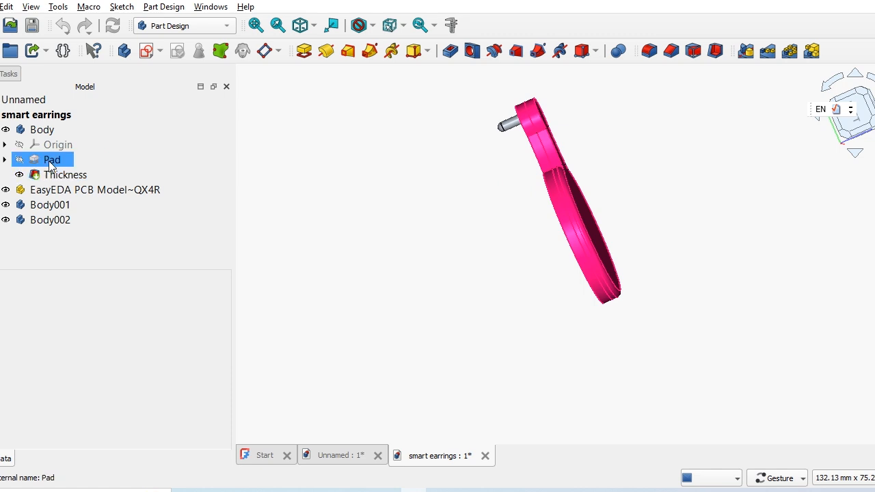
left_click(50, 163)
double_click(49, 162)
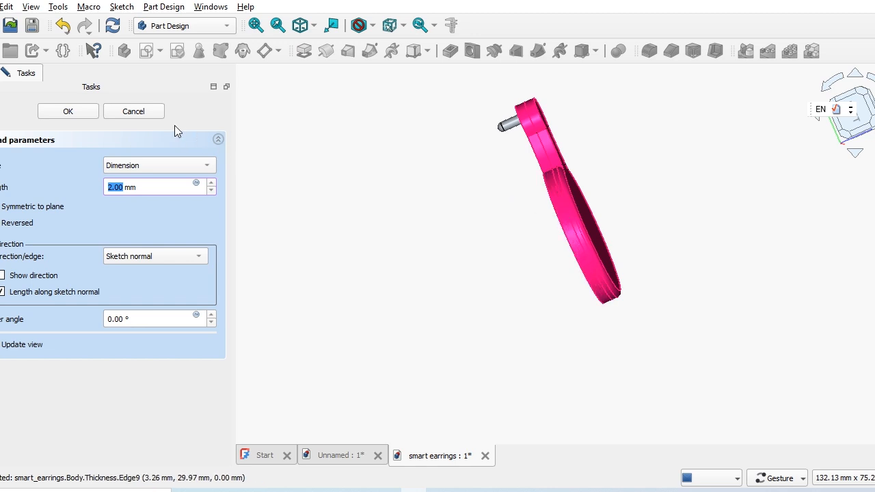
left_click(139, 110)
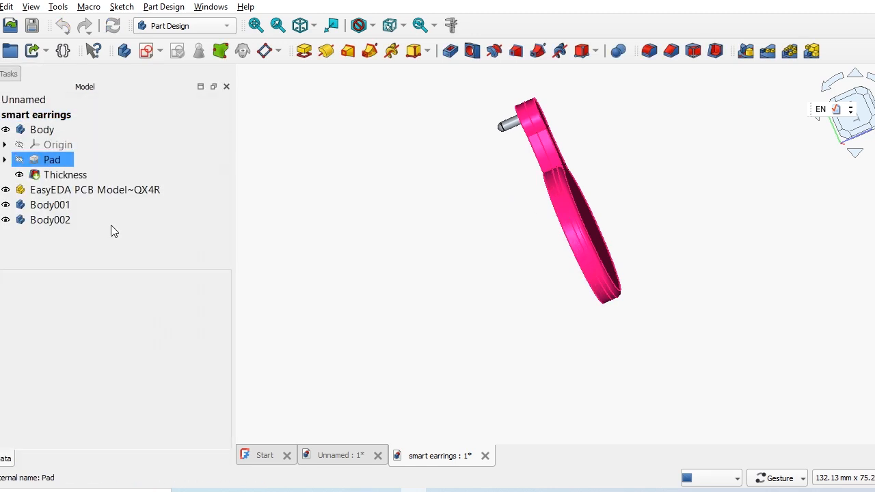
Check the parameters of Pad002 in Body001 and leave them without changes.
left_click(0, 131)
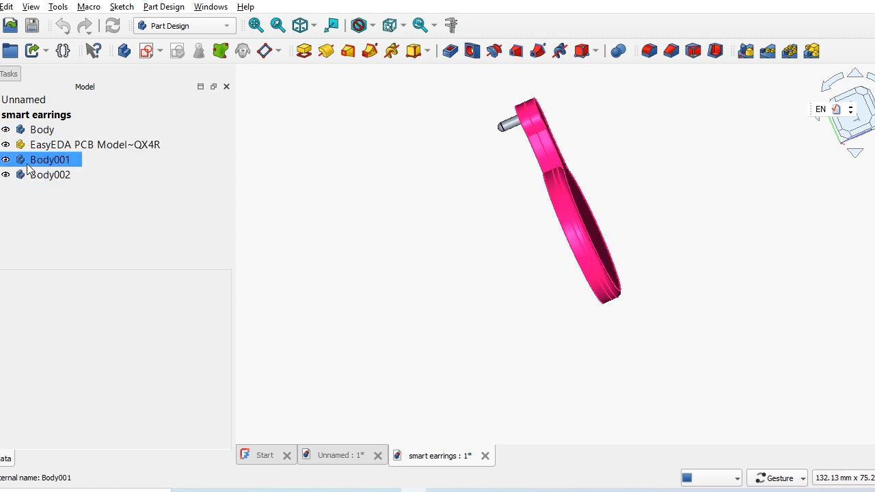
left_click(0, 159)
double_click(52, 191)
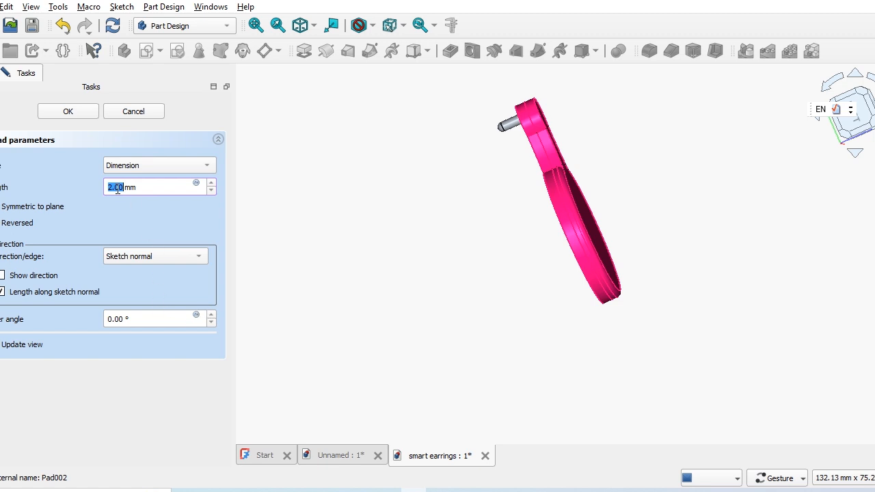
left_click(135, 116)
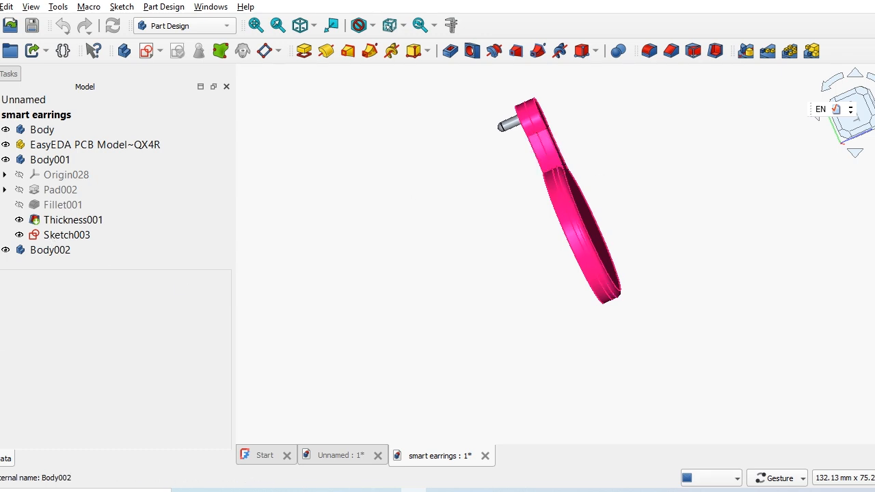
Look through the parts contained in the EasyEDA PCB Model~QX4R assembly.
left_click(4, 144)
left_click(19, 205)
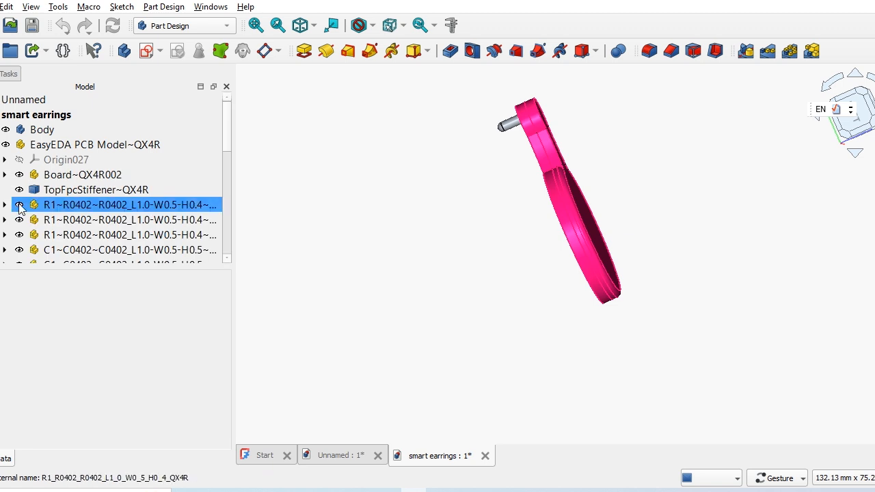
left_click(0, 145)
Check the Thickness parameters of Body, leave them without changes, and view the whole enclosure from above.
left_click(5, 129)
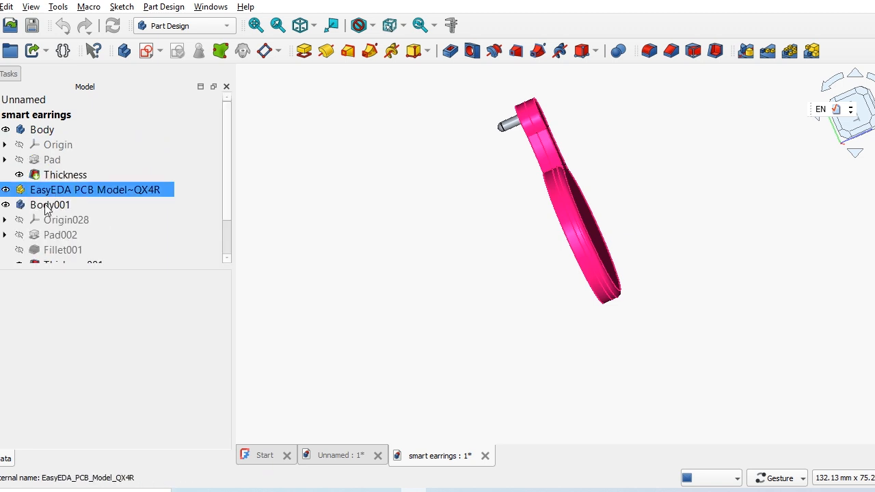
left_click(69, 175)
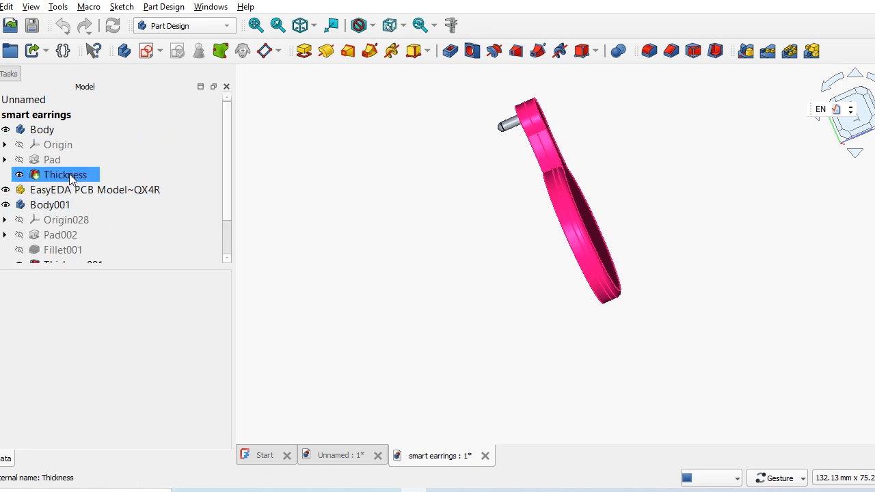
double_click(69, 175)
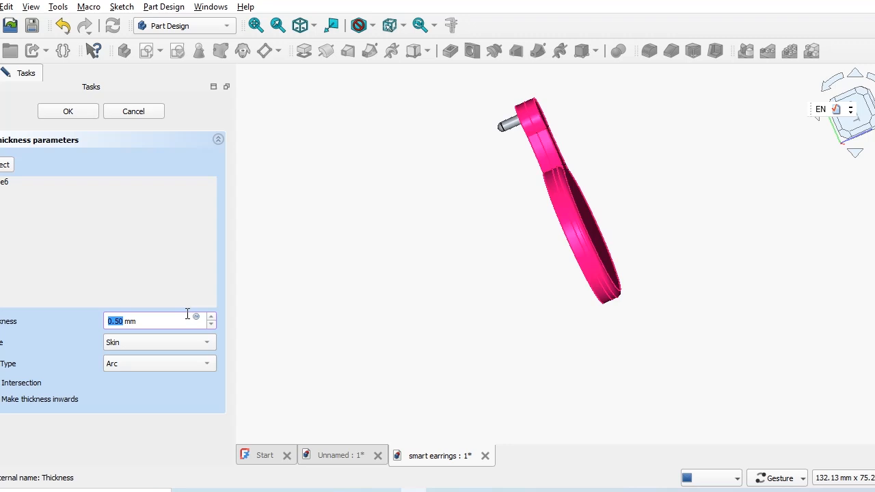
left_click(154, 110)
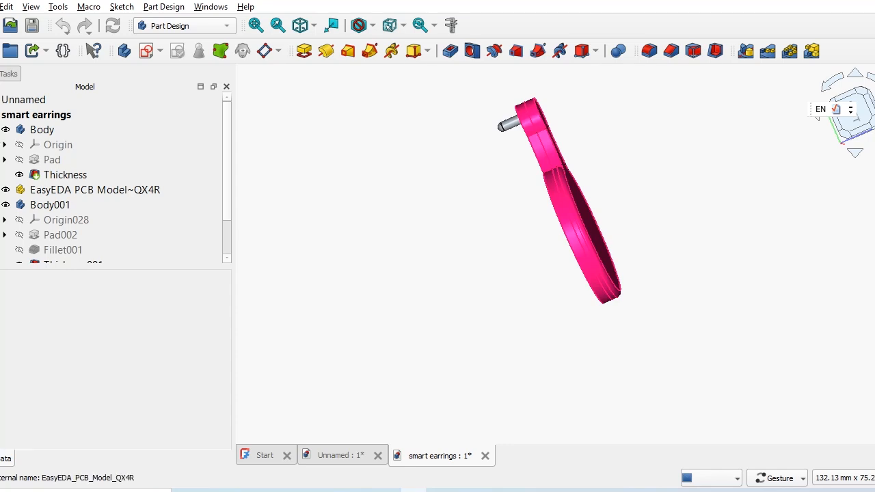
left_click_drag(509, 202, 414, 211)
right_click_drag(574, 200, 494, 287)
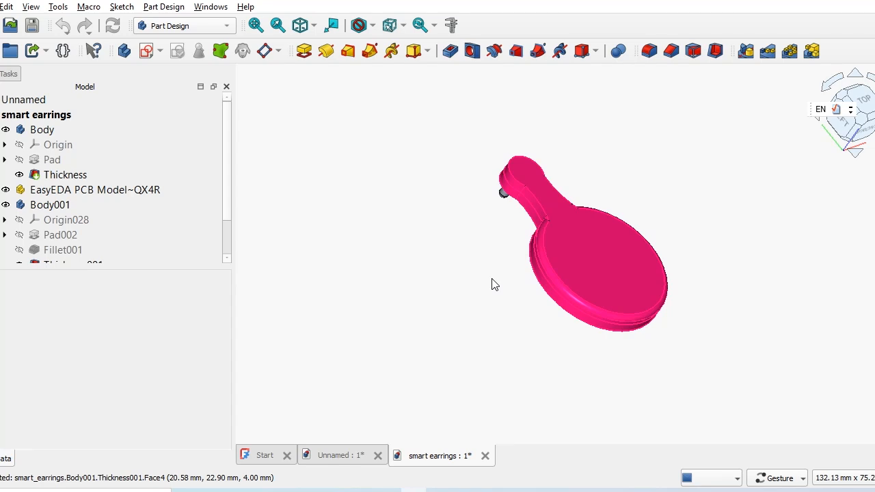